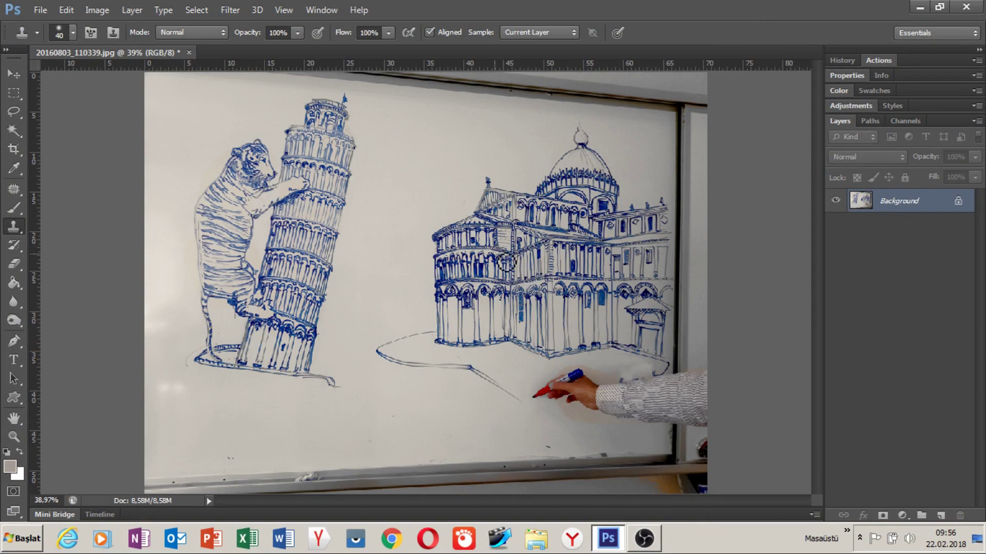
Step: Zoom and pan the view to frame the tiger and leaning tower
{"action": "left_click", "coordinate": [66, 10]}
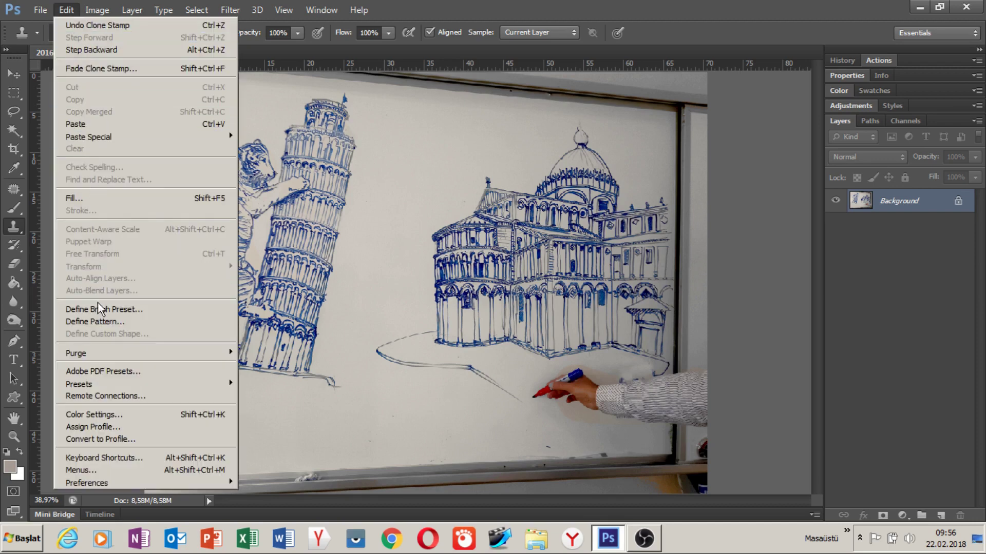
{"action": "left_click", "coordinate": [10, 76]}
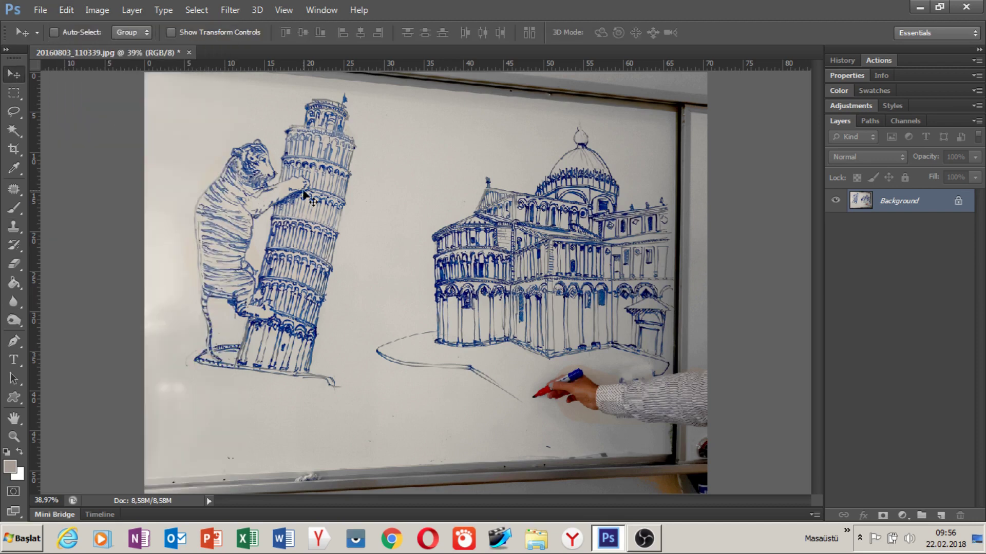
{"action": "scroll", "coordinate": [358, 204], "scroll_direction": "up", "scroll_amount": 1}
{"action": "scroll", "coordinate": [358, 204], "scroll_direction": "up", "scroll_amount": 1}
{"action": "scroll", "coordinate": [358, 204], "scroll_direction": "up", "scroll_amount": 1}
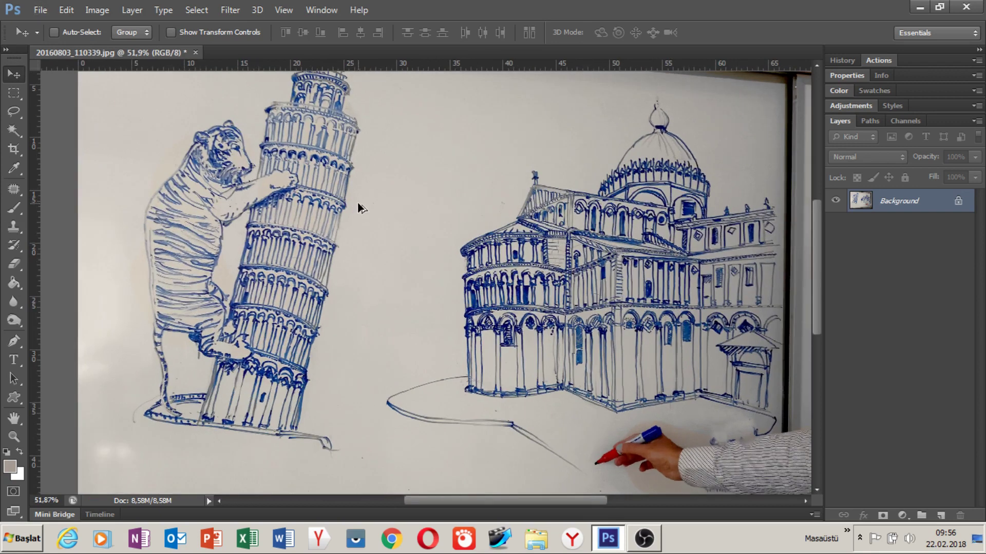
{"action": "left_click_drag", "start_coordinate": [440, 264], "coordinate": [416, 265]}
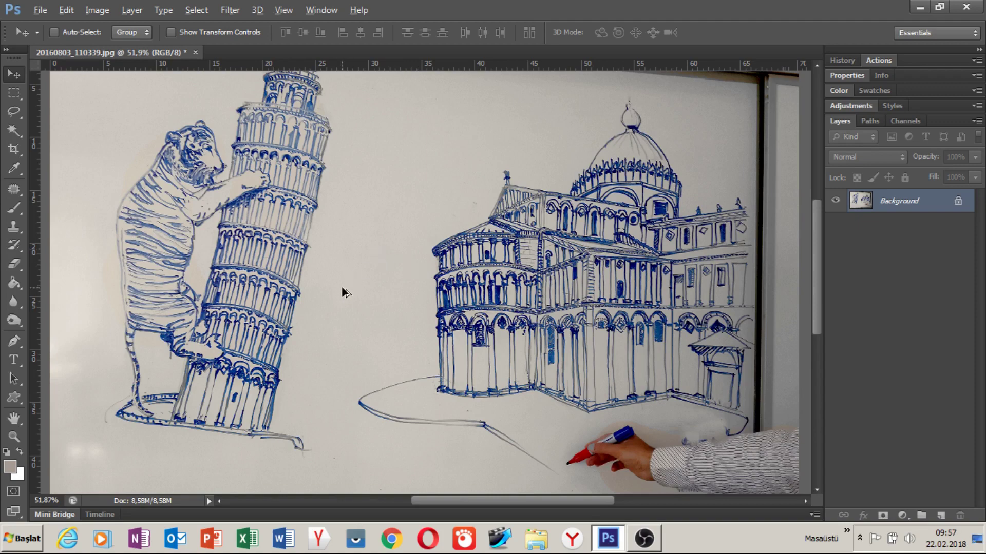
{"action": "scroll", "coordinate": [341, 286], "scroll_direction": "up", "scroll_amount": 1}
{"action": "left_click_drag", "start_coordinate": [341, 286], "coordinate": [452, 291]}
{"action": "left_click_drag", "start_coordinate": [402, 260], "coordinate": [351, 347]}
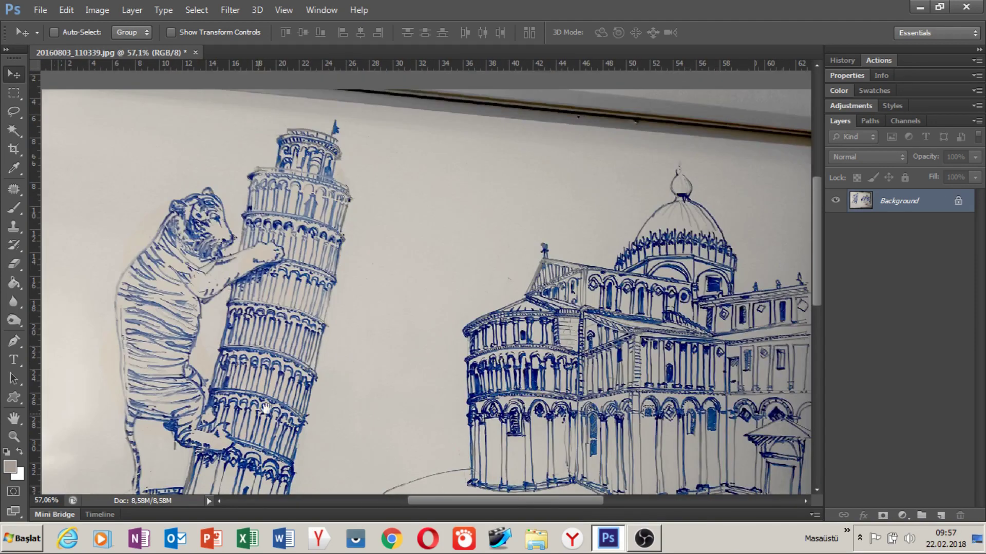
{"action": "left_click_drag", "start_coordinate": [400, 266], "coordinate": [414, 223]}
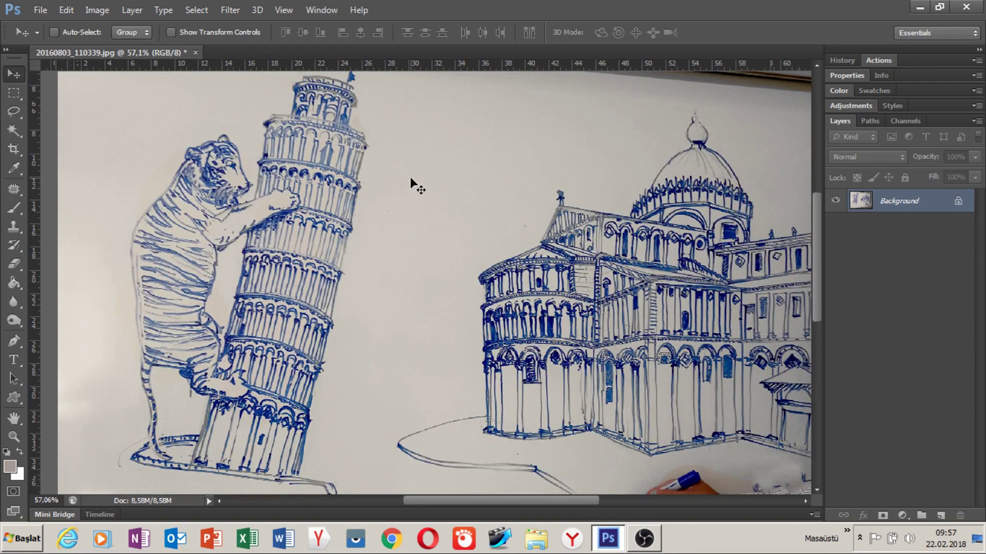
{"action": "left_click_drag", "start_coordinate": [384, 230], "coordinate": [405, 216]}
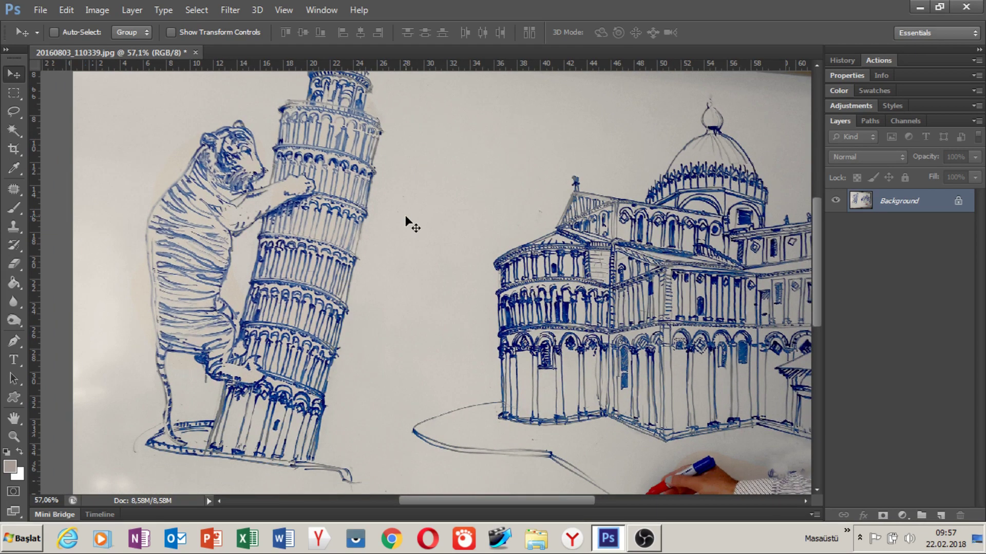
{"action": "left_click_drag", "start_coordinate": [381, 312], "coordinate": [432, 275]}
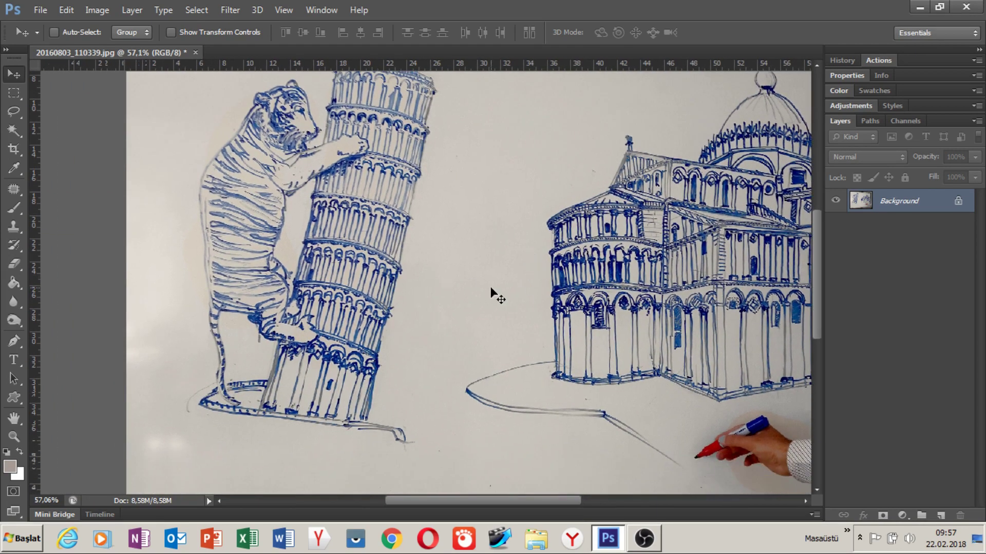
Step: Start a Pen path at the tower base and trace up the tower's right edge
{"action": "key", "text": "p"}
{"action": "scroll", "coordinate": [407, 412], "scroll_direction": "up", "scroll_amount": 3}
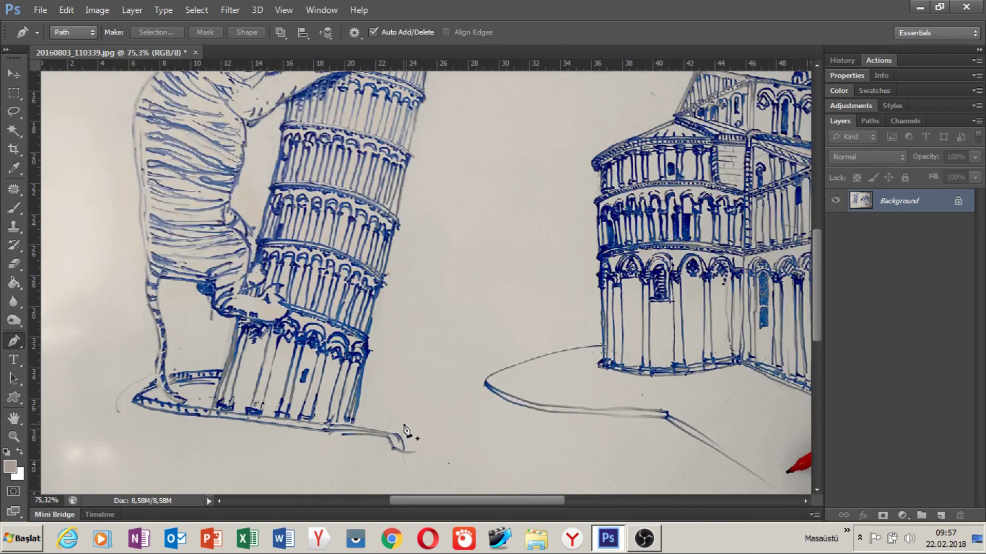
{"action": "scroll", "coordinate": [406, 442], "scroll_direction": "up", "scroll_amount": 2}
{"action": "left_click", "coordinate": [407, 437]}
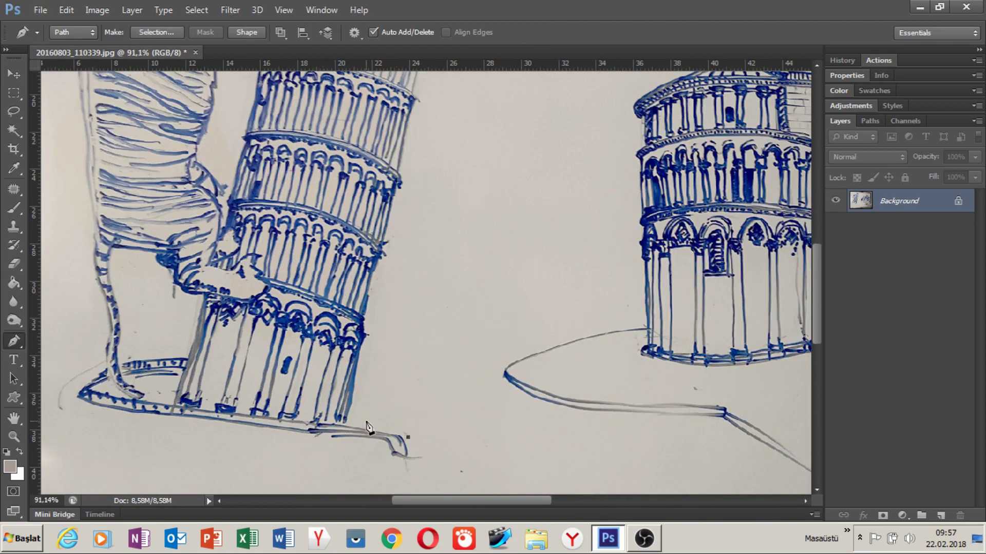
{"action": "left_click", "coordinate": [348, 421]}
{"action": "left_click", "coordinate": [416, 100]}
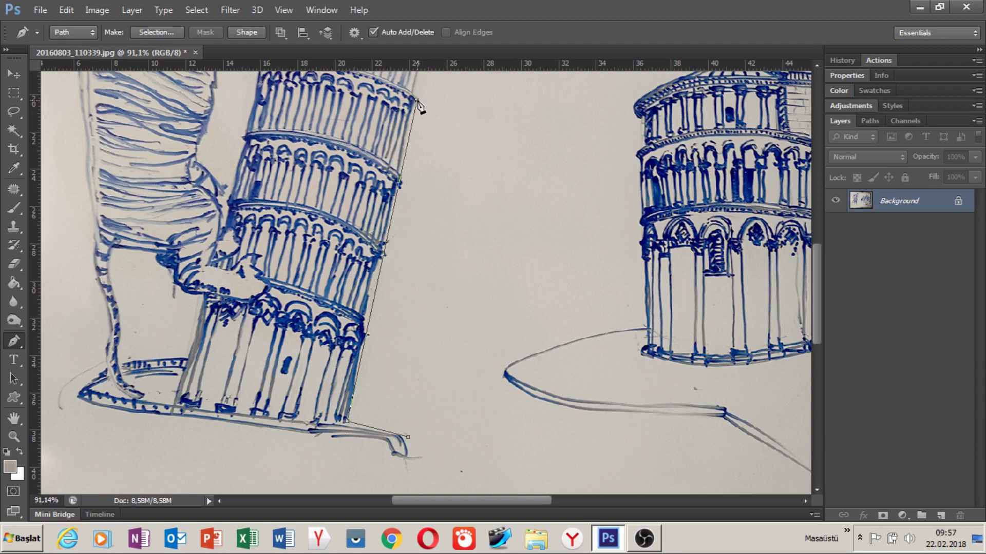
{"action": "left_click", "coordinate": [640, 543]}
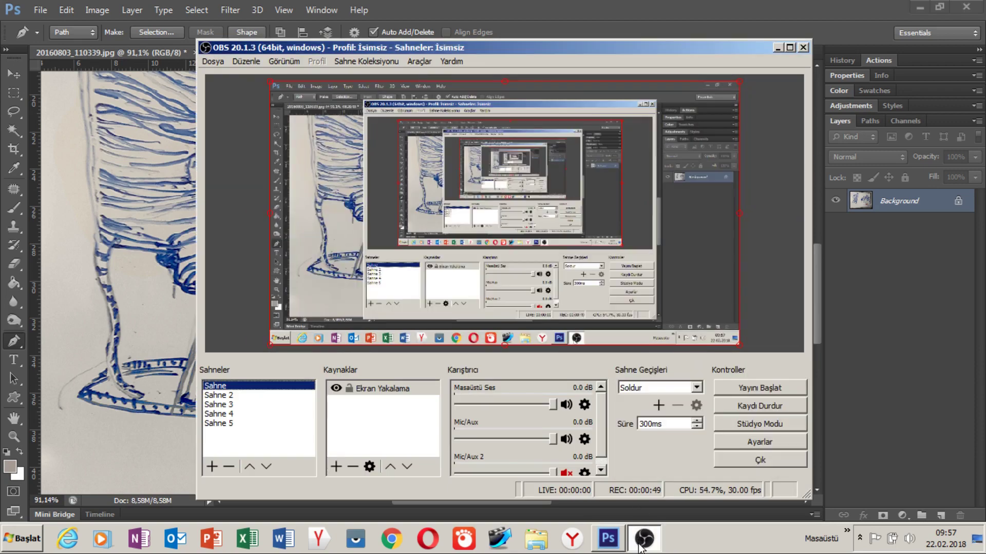
{"action": "left_click", "coordinate": [640, 543]}
{"action": "left_click_drag", "start_coordinate": [445, 208], "coordinate": [398, 410]}
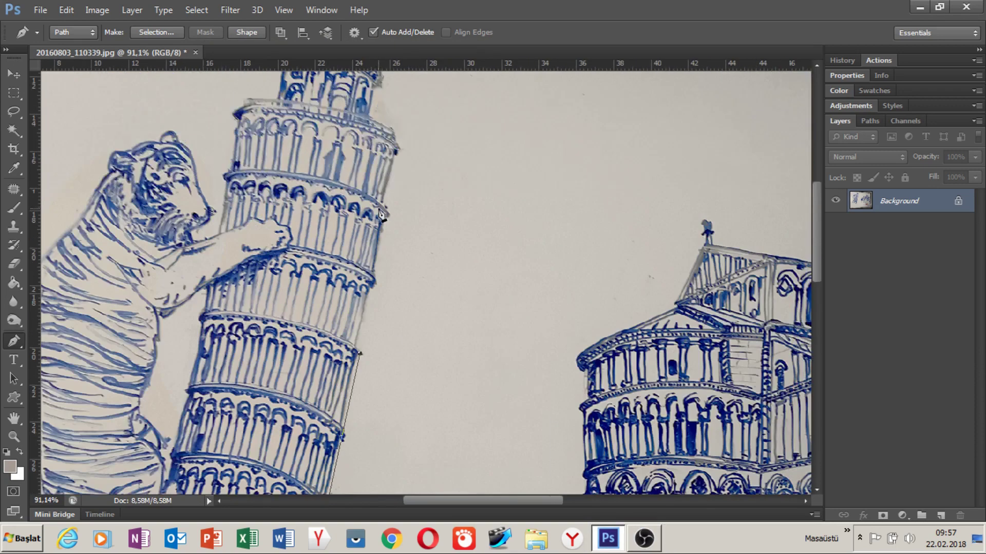
{"action": "left_click", "coordinate": [385, 216]}
{"action": "left_click", "coordinate": [388, 183]}
{"action": "left_click", "coordinate": [395, 151]}
{"action": "left_click", "coordinate": [400, 133]}
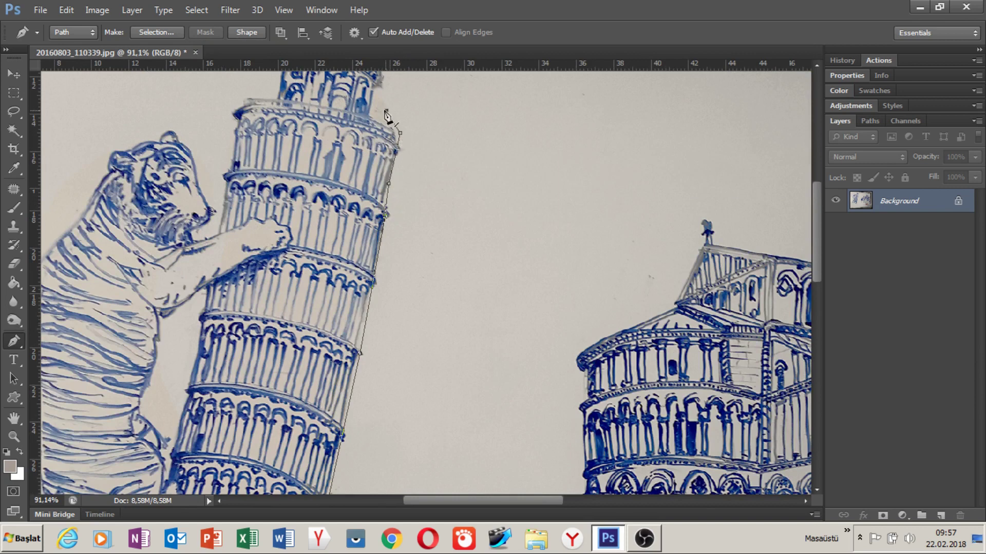
Step: Continue the path across the tower top, down its left edge and around the tiger's head
{"action": "left_click_drag", "start_coordinate": [379, 96], "coordinate": [394, 156]}
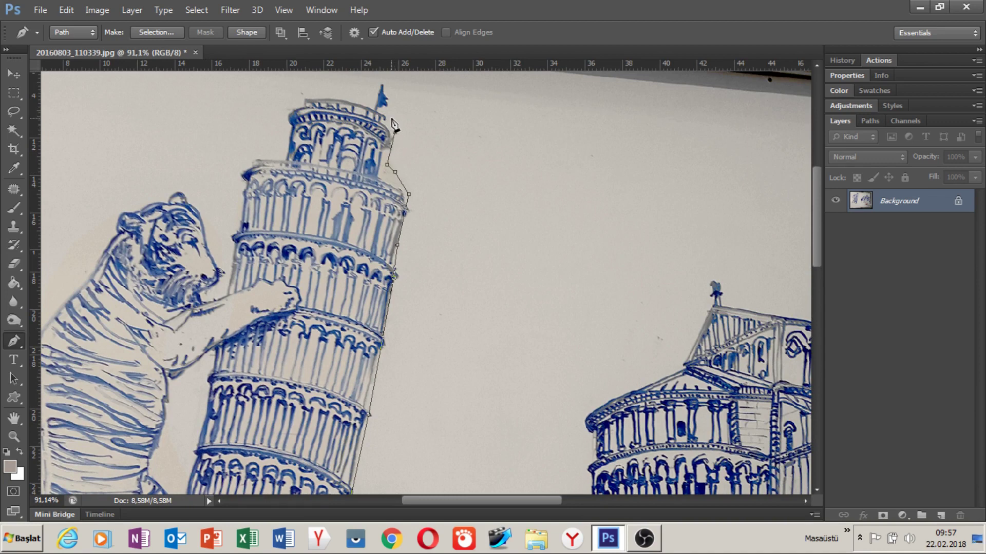
{"action": "left_click", "coordinate": [367, 103]}
{"action": "left_click", "coordinate": [308, 93]}
{"action": "left_click", "coordinate": [286, 106]}
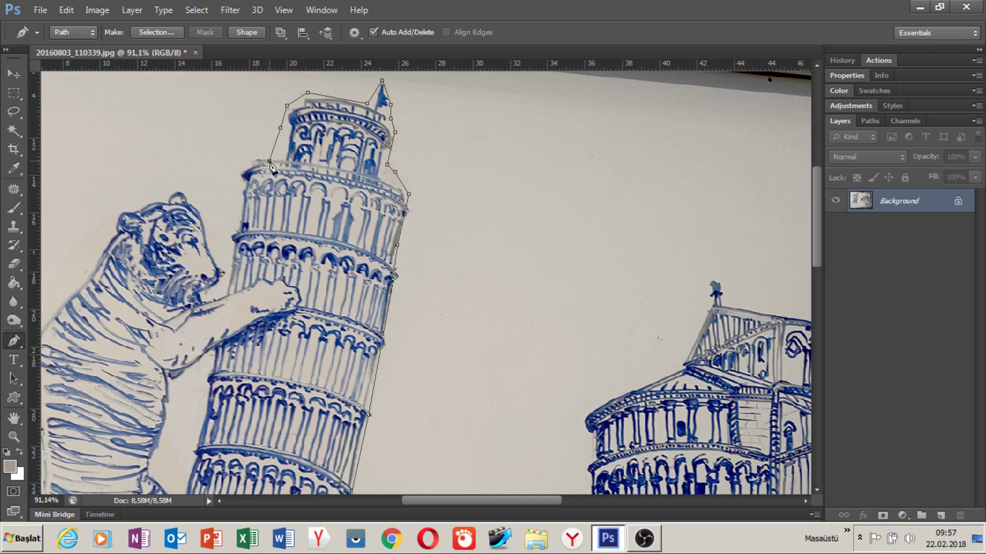
{"action": "left_click", "coordinate": [286, 149]}
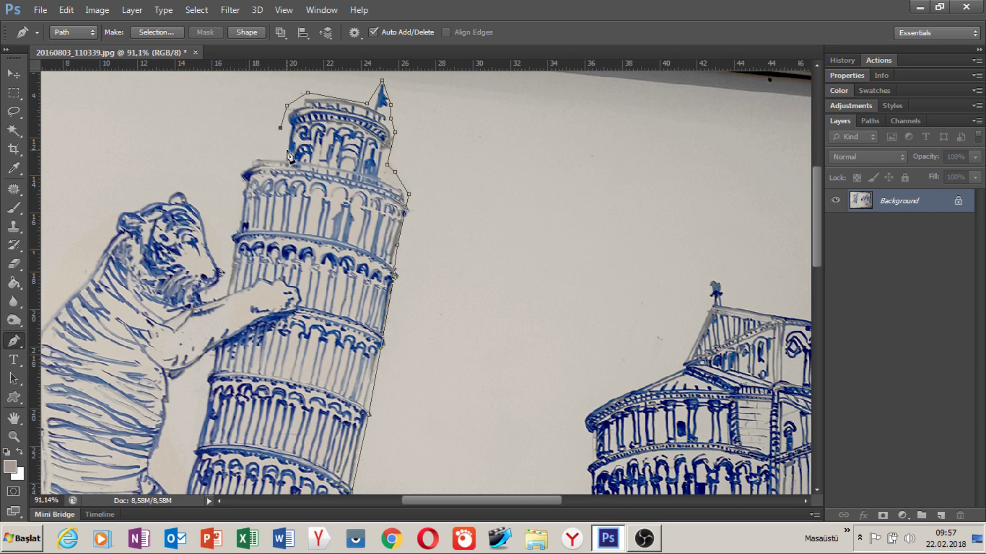
{"action": "left_click", "coordinate": [230, 186]}
{"action": "left_click", "coordinate": [231, 210]}
{"action": "left_click", "coordinate": [225, 267]}
{"action": "left_click", "coordinate": [209, 237]}
{"action": "left_click", "coordinate": [202, 201]}
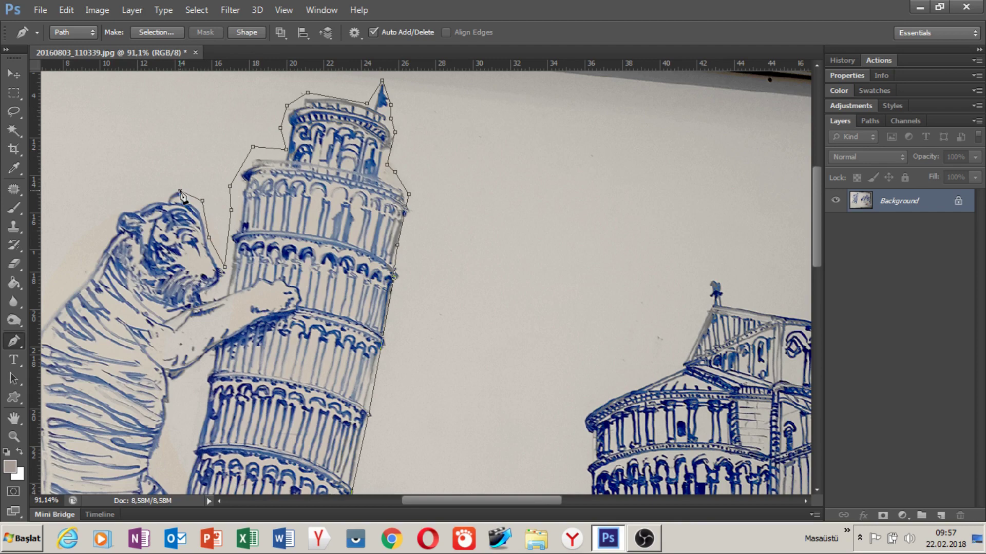
{"action": "left_click", "coordinate": [151, 193]}
{"action": "left_click", "coordinate": [128, 208]}
{"action": "left_click", "coordinate": [107, 229]}
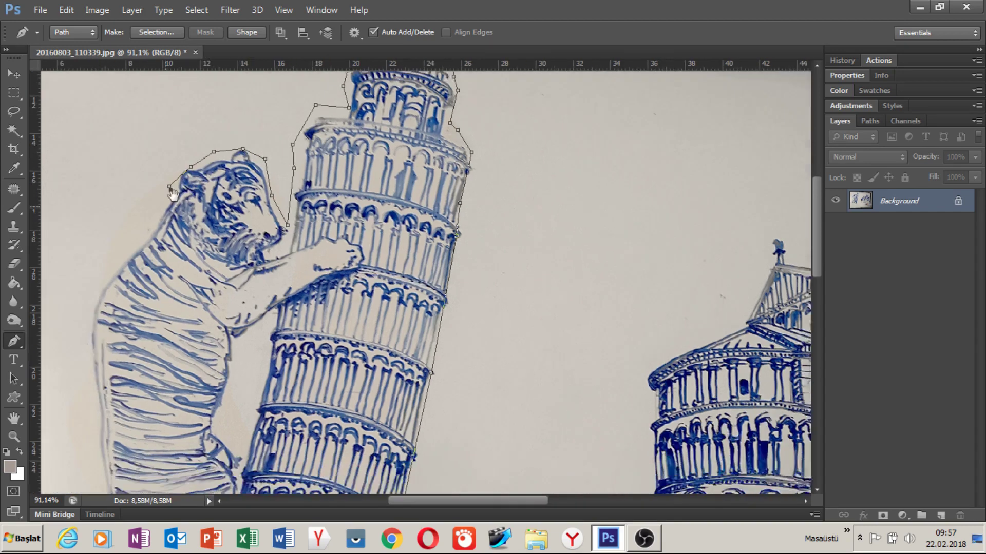
Step: Trace the path down the tiger's left side to the base of the drawing
{"action": "left_click_drag", "start_coordinate": [92, 273], "coordinate": [175, 214]}
{"action": "left_click", "coordinate": [173, 210]}
{"action": "left_click", "coordinate": [115, 265]}
{"action": "left_click", "coordinate": [107, 307]}
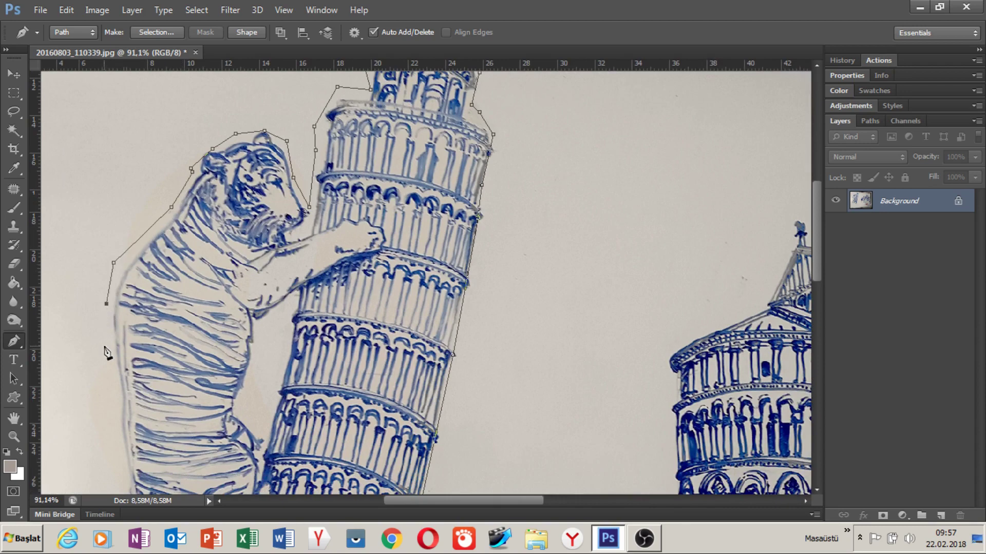
{"action": "left_click_drag", "start_coordinate": [113, 368], "coordinate": [146, 301]}
{"action": "left_click", "coordinate": [143, 290]}
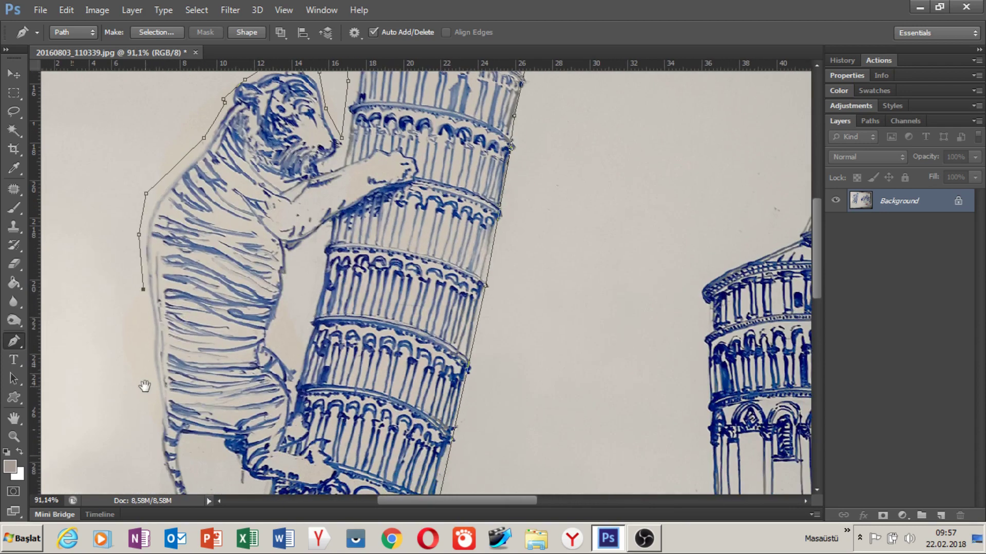
{"action": "left_click_drag", "start_coordinate": [145, 386], "coordinate": [146, 323]}
{"action": "left_click", "coordinate": [159, 339]}
{"action": "left_click_drag", "start_coordinate": [166, 391], "coordinate": [181, 308]}
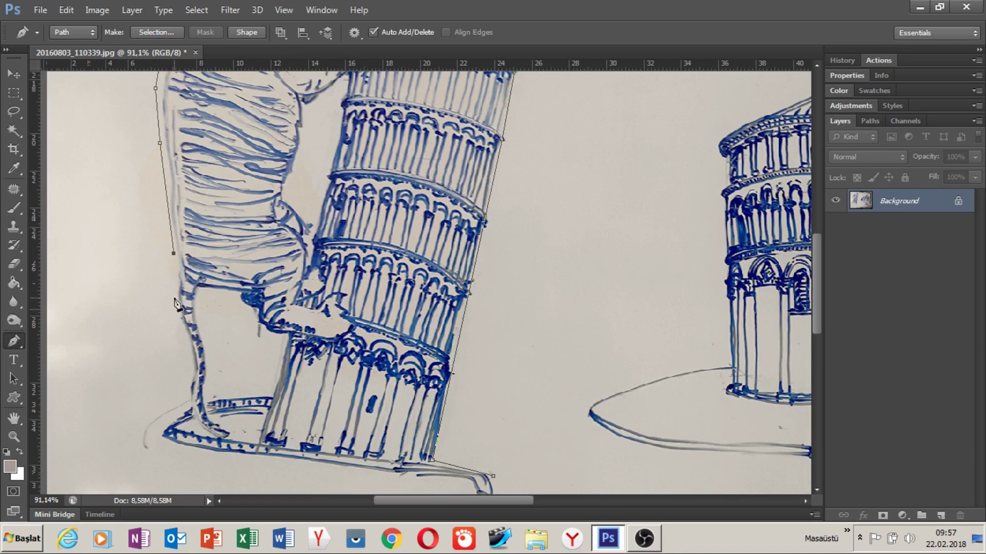
{"action": "left_click", "coordinate": [173, 306]}
{"action": "left_click", "coordinate": [189, 372]}
{"action": "left_click", "coordinate": [165, 410]}
Step: Close the path along the base and convert it to a selection with Ctrl+Enter
{"action": "left_click", "coordinate": [231, 461]}
{"action": "left_click_drag", "start_coordinate": [380, 474], "coordinate": [297, 441]}
{"action": "left_click", "coordinate": [388, 458]}
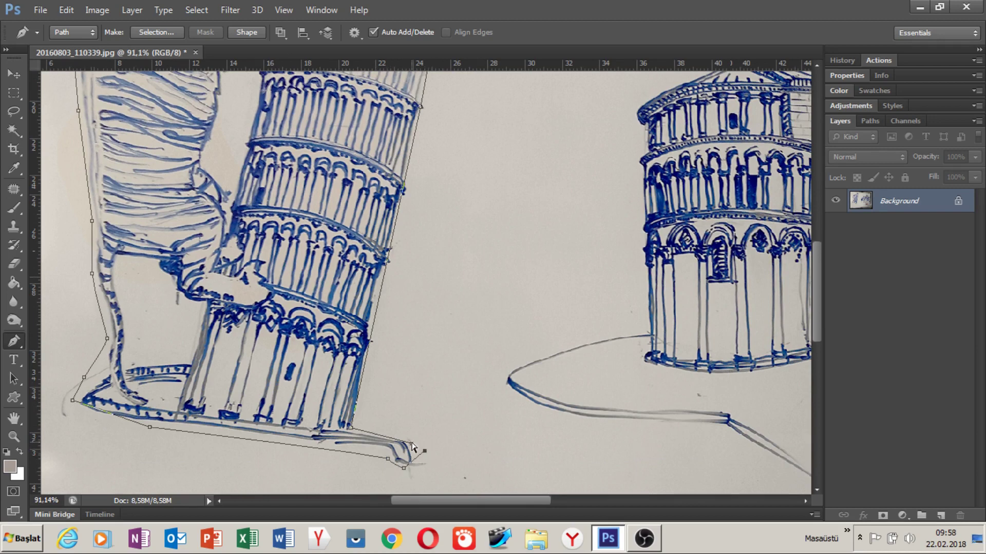
{"action": "key", "text": "ctrl+Return"}
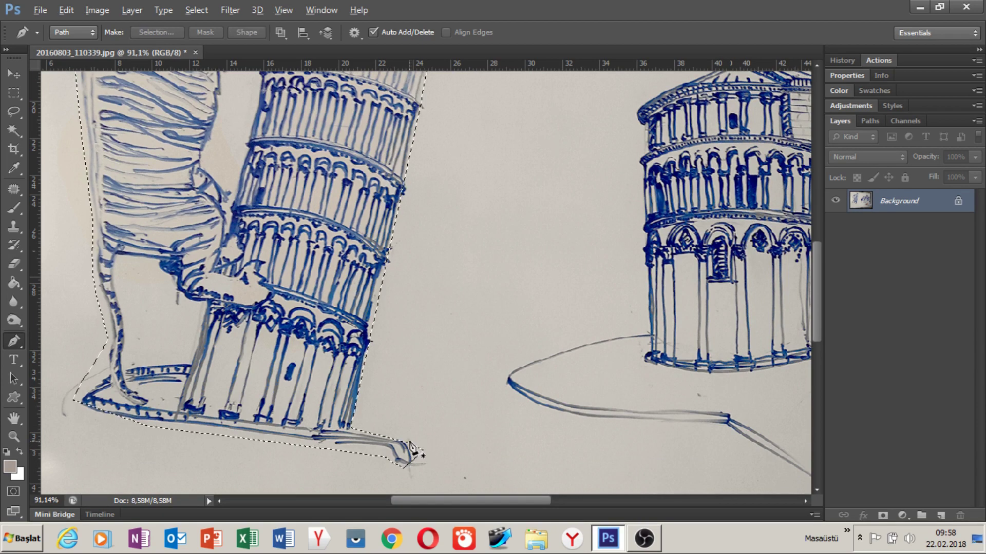
Step: Zoom out and pan to check the selection around the whole drawing
{"action": "scroll", "coordinate": [357, 380], "scroll_direction": "down", "scroll_amount": 1, "text": "alt"}
{"action": "scroll", "coordinate": [357, 379], "scroll_direction": "down", "scroll_amount": 1, "text": "alt"}
{"action": "scroll", "coordinate": [349, 334], "scroll_direction": "down", "scroll_amount": 1, "text": "alt"}
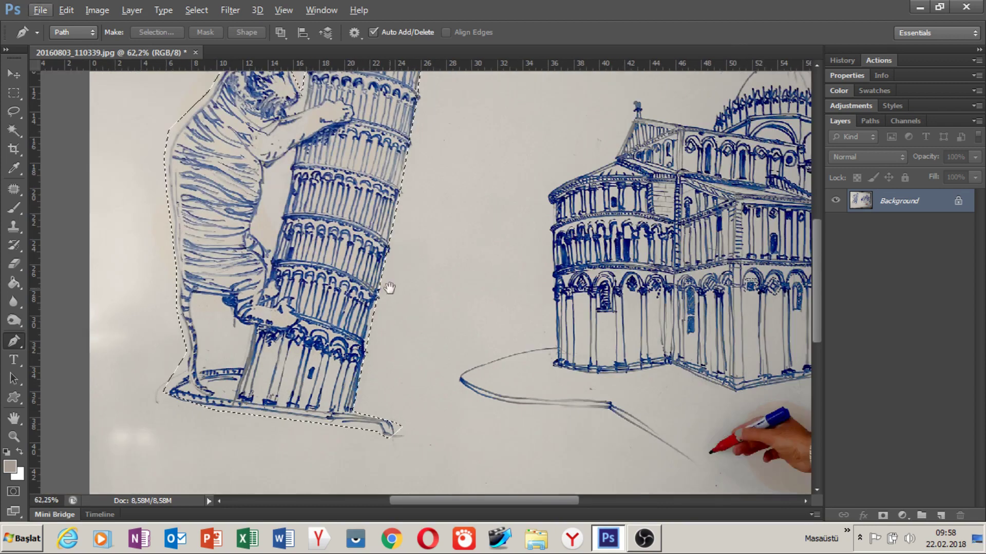
{"action": "scroll", "coordinate": [328, 283], "scroll_direction": "down", "scroll_amount": 1, "text": "alt"}
{"action": "scroll", "coordinate": [369, 301], "scroll_direction": "up", "scroll_amount": 1}
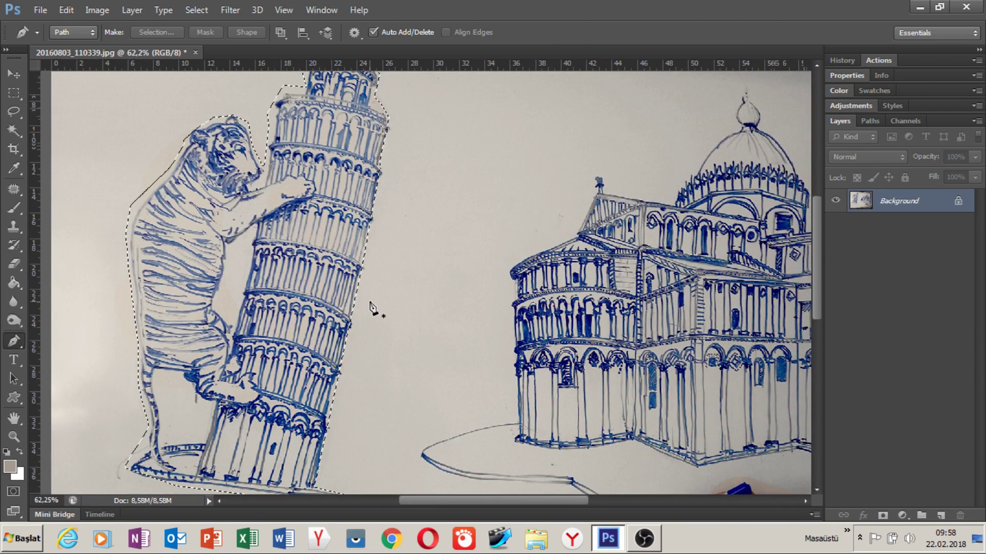
{"action": "mouse_move", "coordinate": [369, 302]}
{"action": "left_mouse_down"}
{"action": "mouse_move", "coordinate": [458, 308]}
{"action": "mouse_move", "coordinate": [325, 276]}
{"action": "left_mouse_up"}
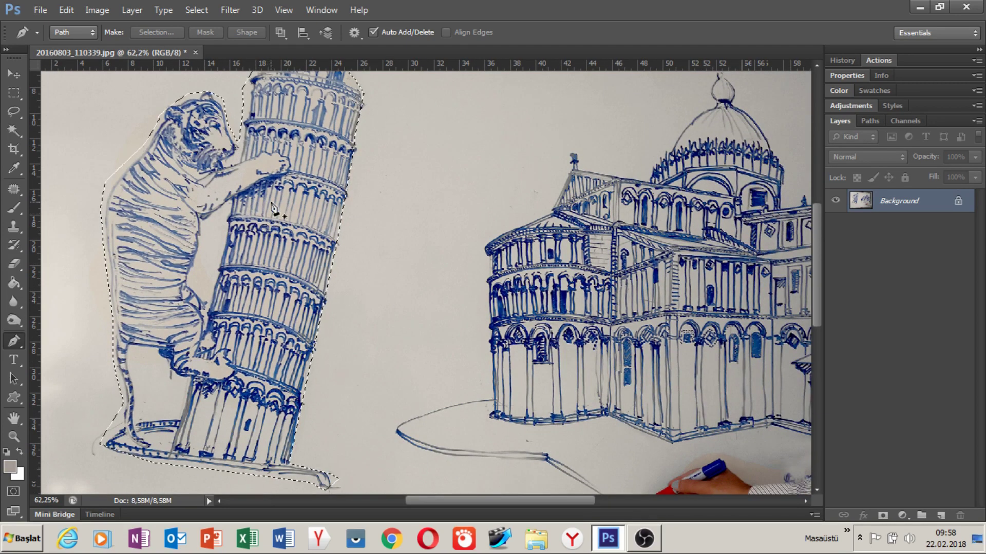
{"action": "left_click_drag", "start_coordinate": [451, 260], "coordinate": [493, 261]}
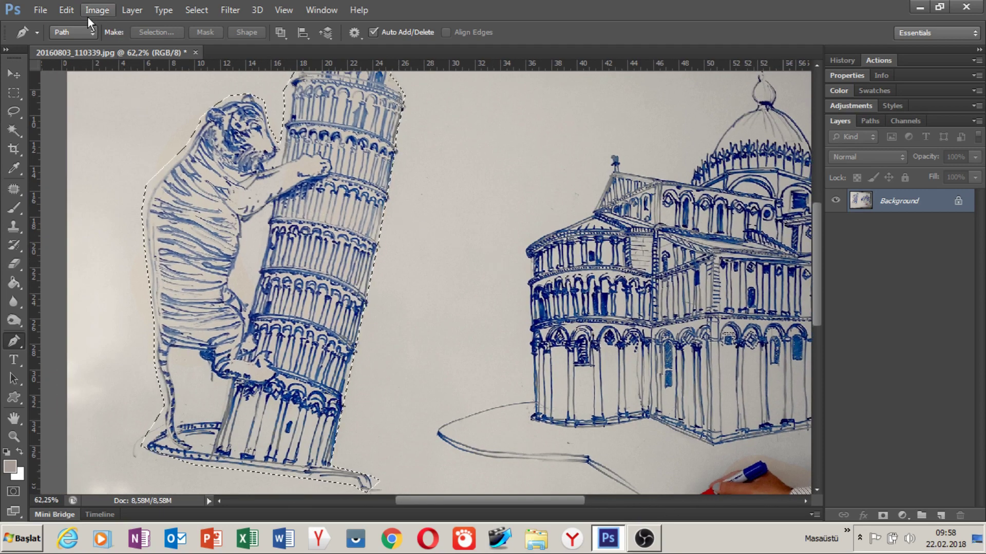
Step: Browse the Edit menu without choosing anything, then select the Move tool
{"action": "left_click", "coordinate": [68, 14]}
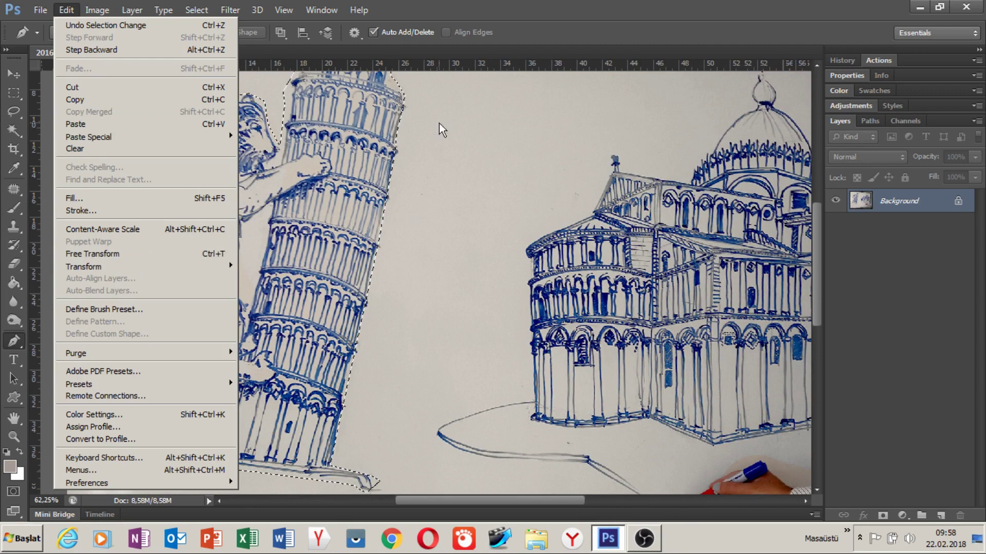
{"action": "left_click", "coordinate": [494, 5]}
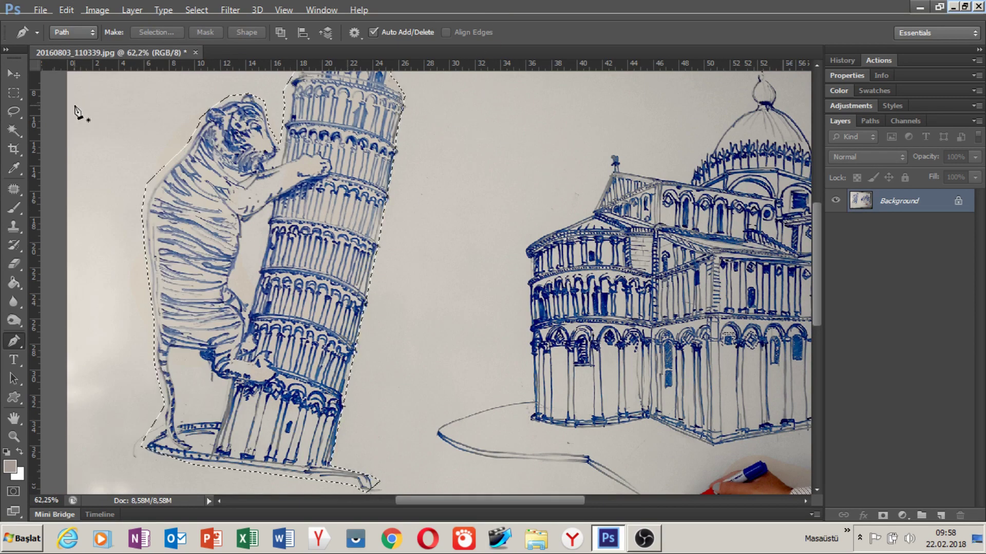
{"action": "left_click", "coordinate": [23, 75]}
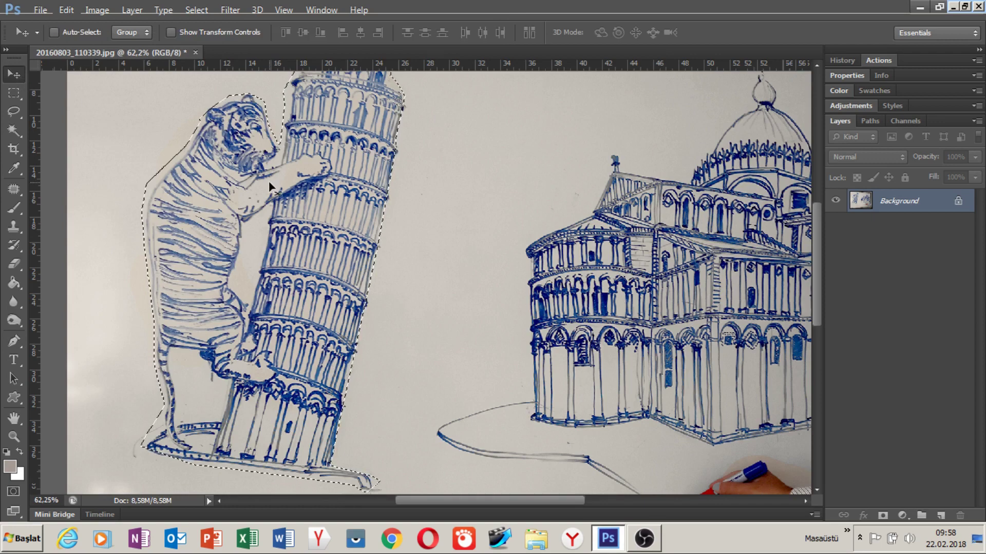
Step: Cut the tiger and tower and paste them onto a new layer, shifted right
{"action": "key", "text": "BackSpace"}
{"action": "key", "text": "ctrl+d"}
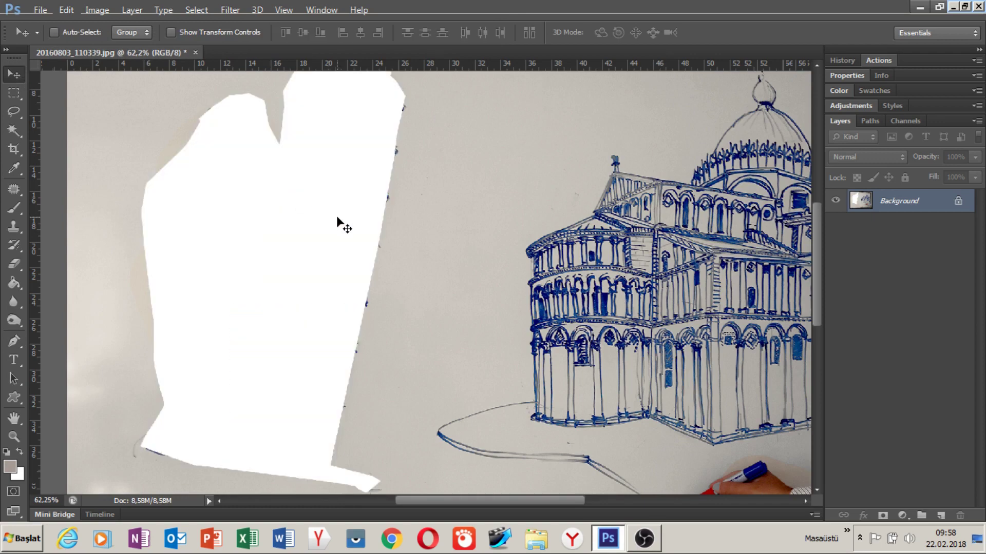
{"action": "key", "text": "ctrl+v"}
{"action": "mouse_move", "coordinate": [452, 231]}
{"action": "left_mouse_down"}
{"action": "mouse_move", "coordinate": [556, 192]}
{"action": "mouse_move", "coordinate": [490, 194]}
{"action": "left_mouse_up"}
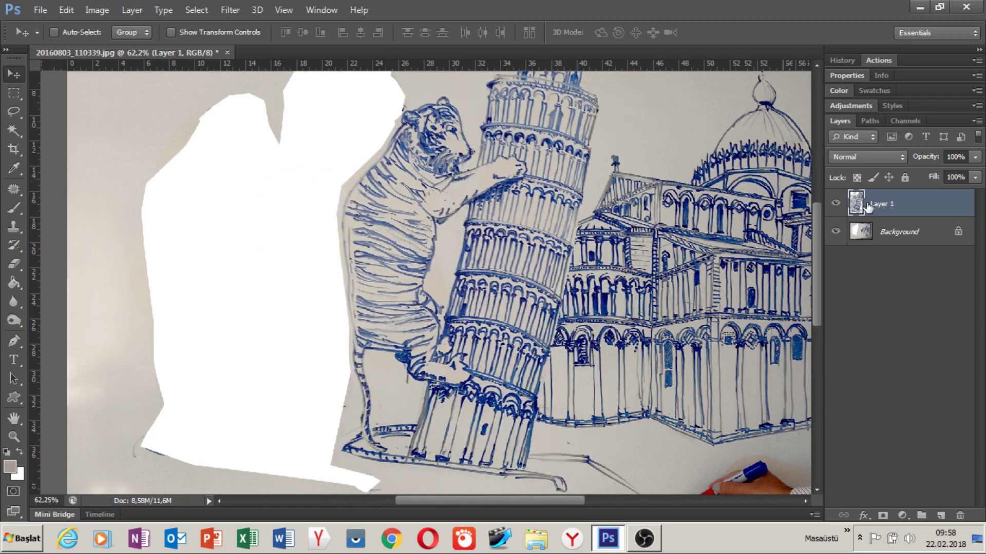
Step: Hide Layer 1, select Background, and sample the beige whiteboard as foreground colour
{"action": "left_click", "coordinate": [835, 204]}
{"action": "left_click", "coordinate": [855, 238]}
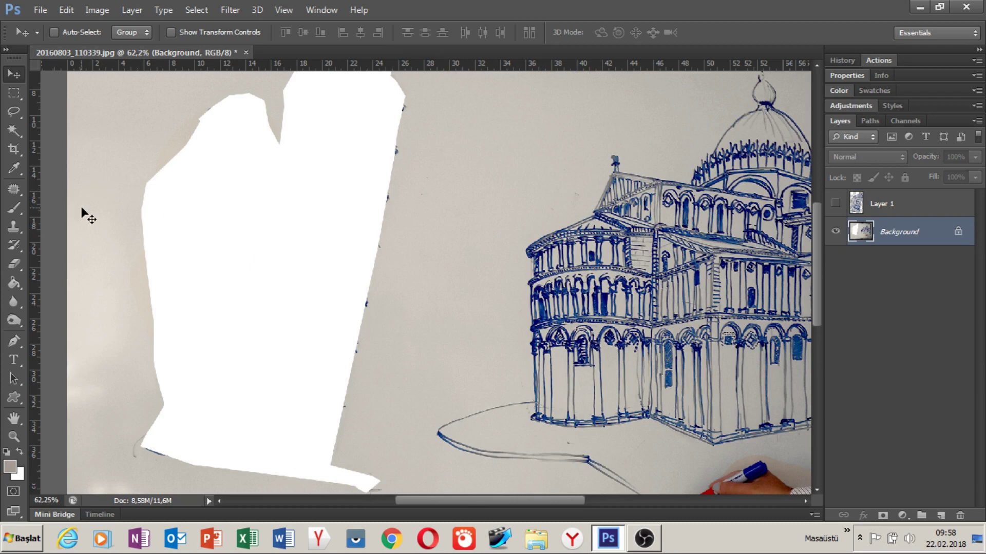
{"action": "left_click", "coordinate": [13, 168]}
{"action": "left_click", "coordinate": [442, 237]}
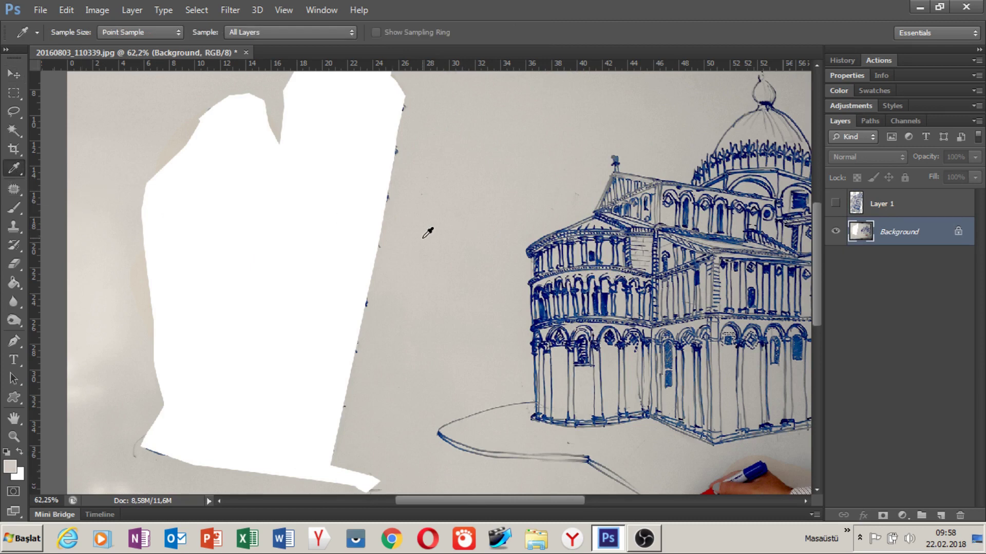
Step: Try a beige bucket fill and undo it, then Magic Wand-select the white hole, leaving it white
{"action": "key", "text": "g"}
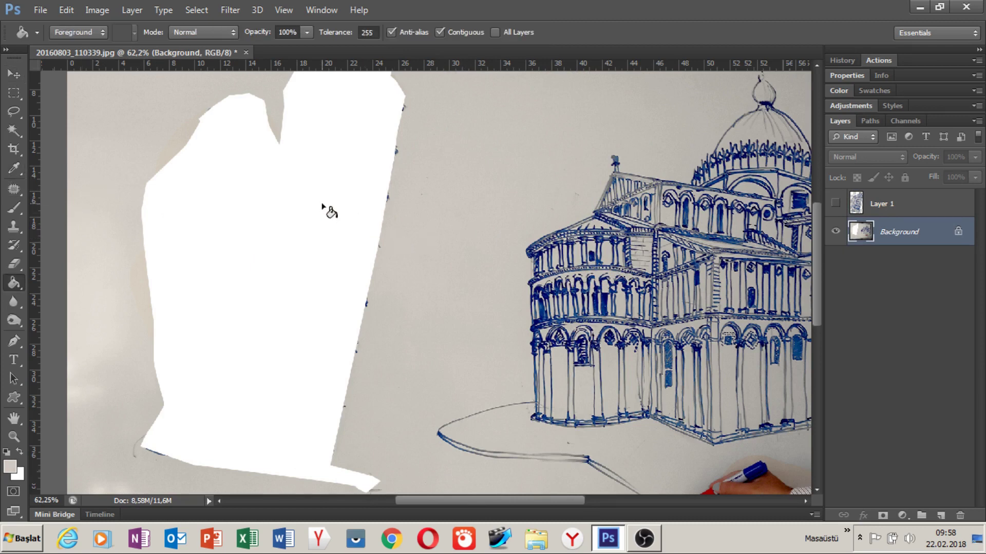
{"action": "left_click", "coordinate": [323, 204]}
{"action": "key", "text": "ctrl+z"}
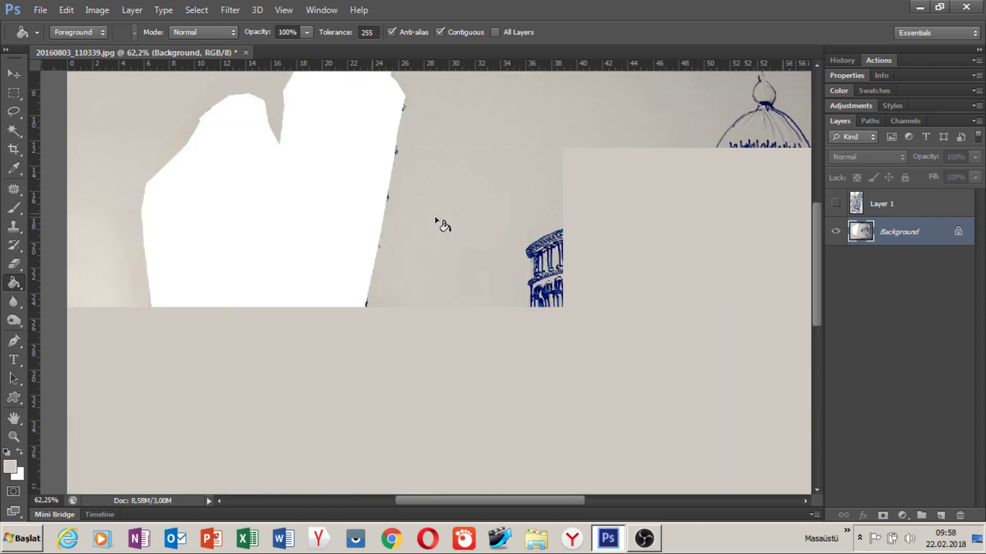
{"action": "key", "text": "w"}
{"action": "left_click", "coordinate": [255, 173]}
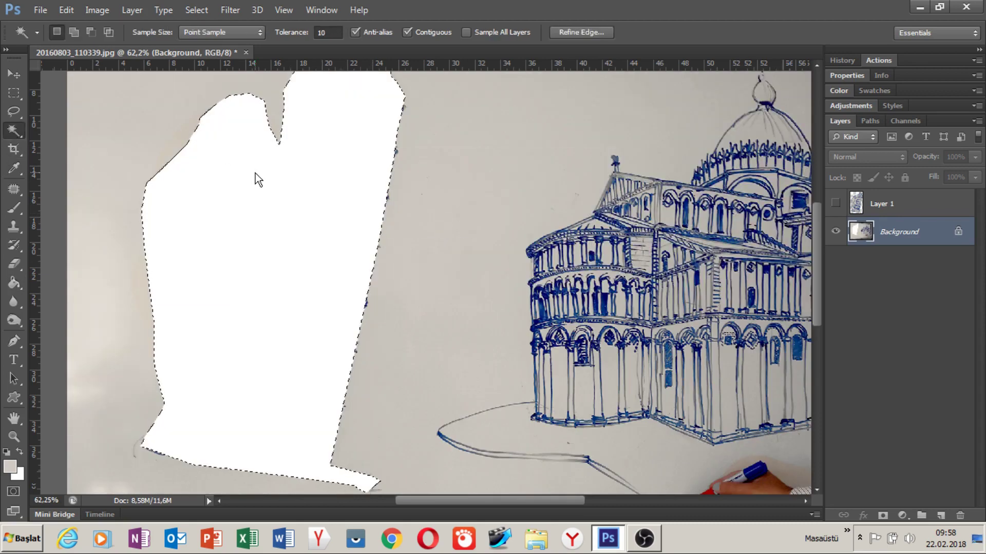
{"action": "key", "text": "g"}
{"action": "left_click", "coordinate": [254, 174]}
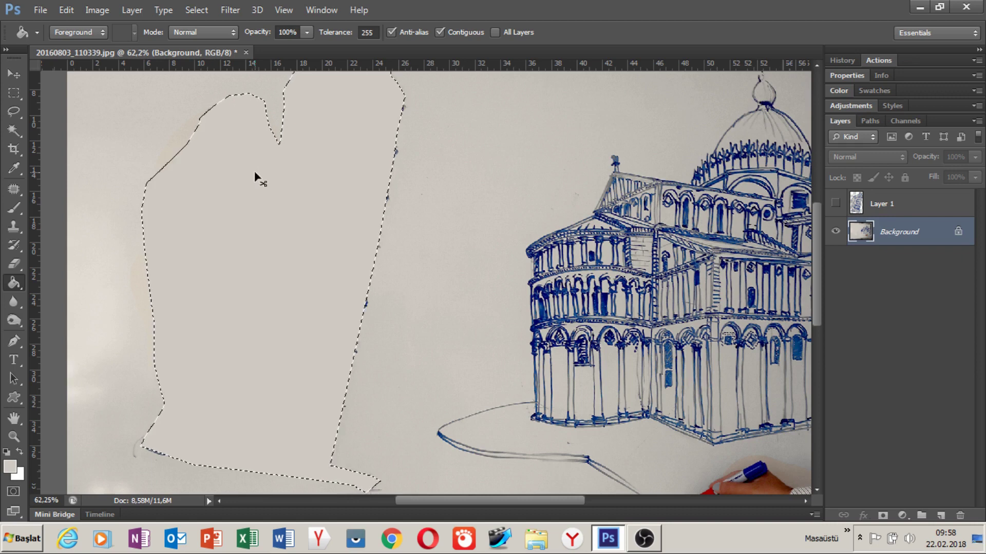
{"action": "key", "text": "ctrl+BackSpace"}
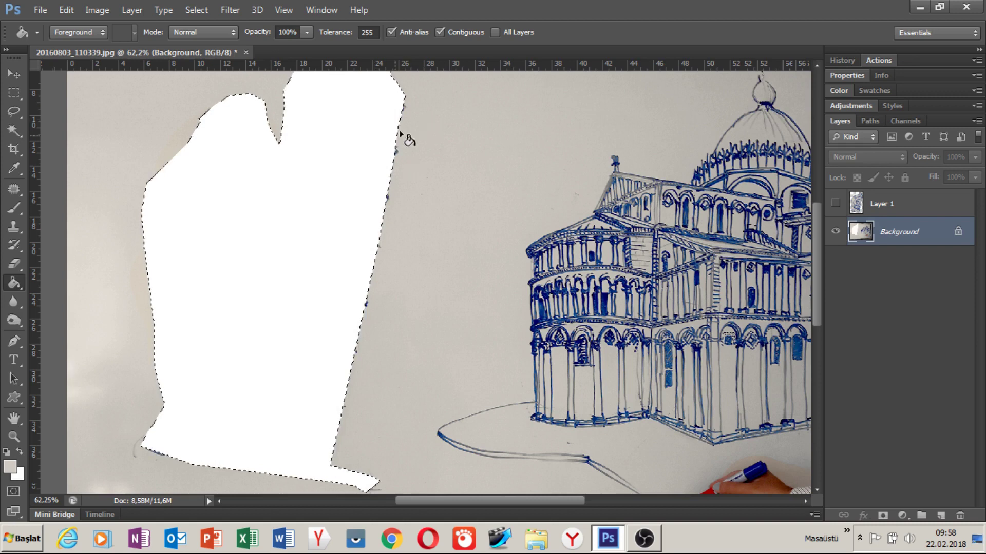
Step: Fill the selected hole via Edit > Fill using Content-Aware
{"action": "left_click", "coordinate": [66, 12]}
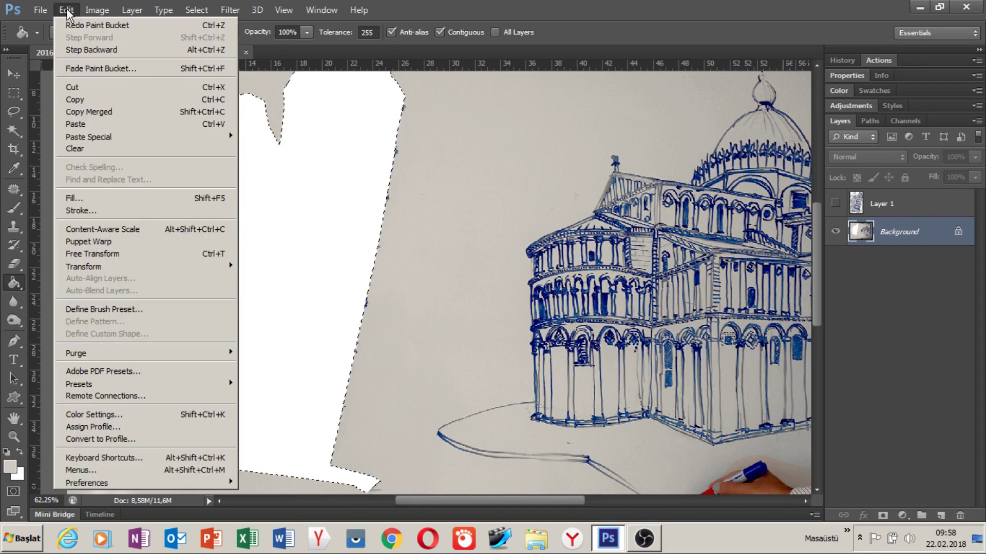
{"action": "left_click", "coordinate": [93, 199]}
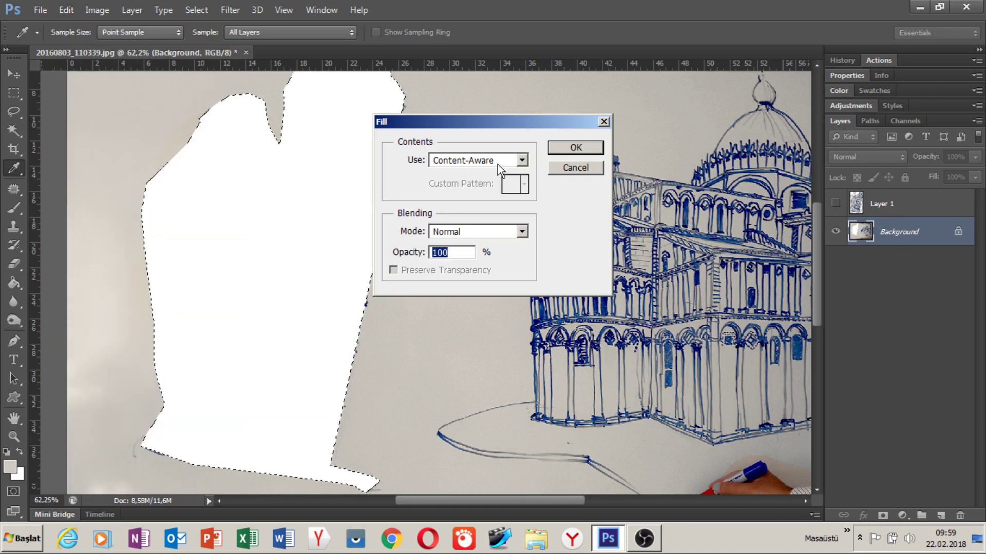
{"action": "left_click", "coordinate": [568, 148]}
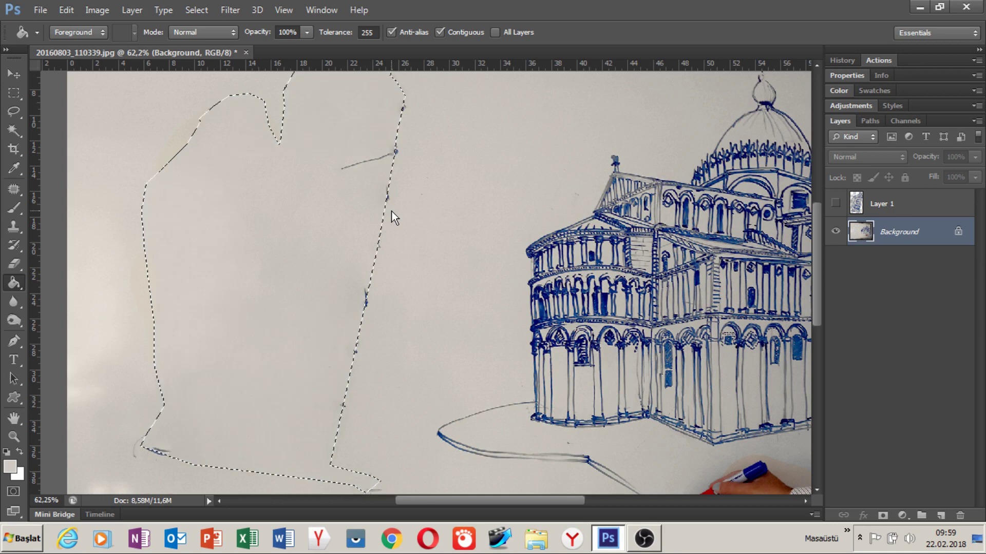
Step: Deselect the hole and zoom in on the leftover stray marks
{"action": "left_click_drag", "start_coordinate": [385, 220], "coordinate": [427, 215]}
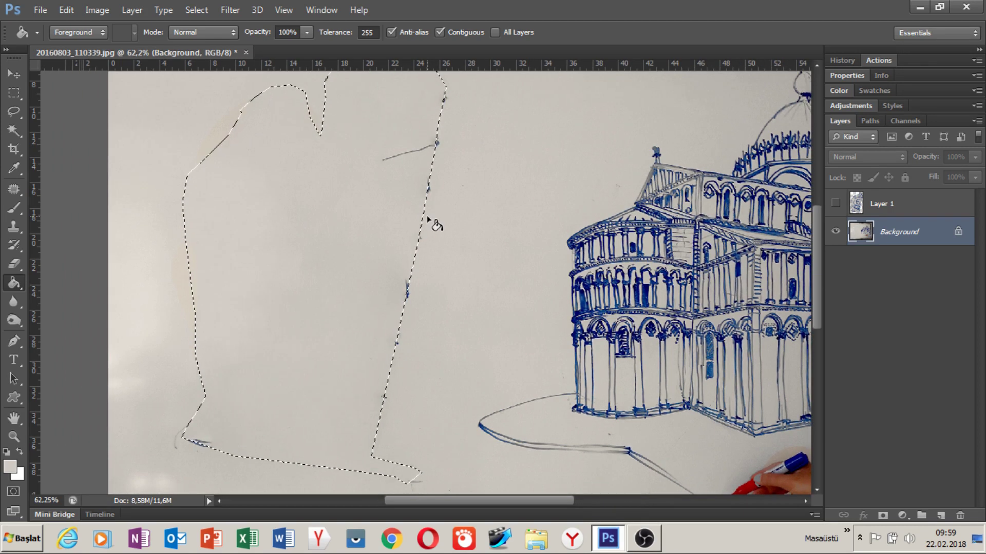
{"action": "scroll", "coordinate": [426, 214], "scroll_direction": "down", "scroll_amount": 1}
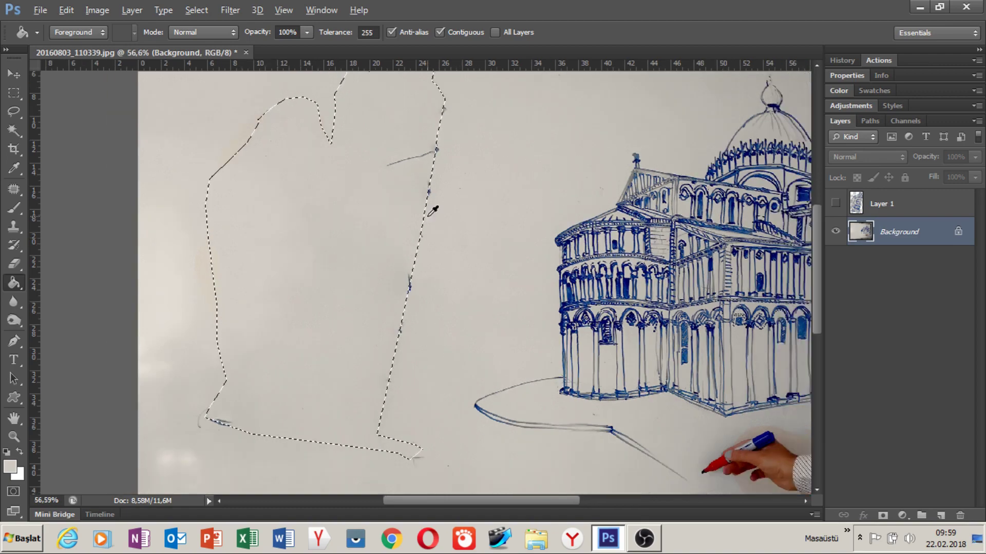
{"action": "scroll", "coordinate": [429, 220], "scroll_direction": "up", "scroll_amount": 2}
{"action": "scroll", "coordinate": [403, 220], "scroll_direction": "down", "scroll_amount": 1}
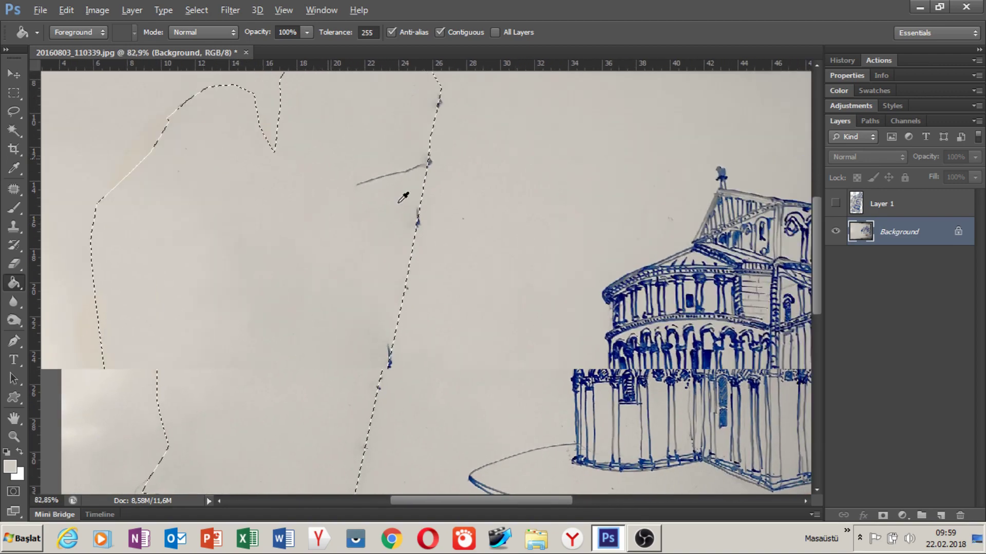
{"action": "scroll", "coordinate": [403, 193], "scroll_direction": "up", "scroll_amount": 1}
{"action": "scroll", "coordinate": [418, 205], "scroll_direction": "up", "scroll_amount": 1}
{"action": "left_click", "coordinate": [13, 93]}
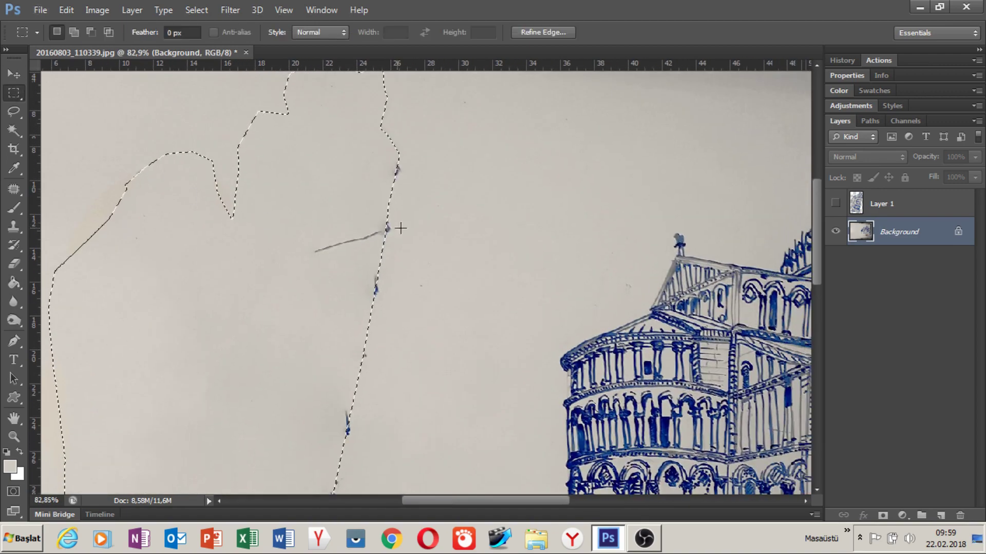
{"action": "left_click", "coordinate": [356, 219]}
{"action": "scroll", "coordinate": [382, 215], "scroll_direction": "up", "scroll_amount": 1}
{"action": "scroll", "coordinate": [419, 217], "scroll_direction": "up", "scroll_amount": 1}
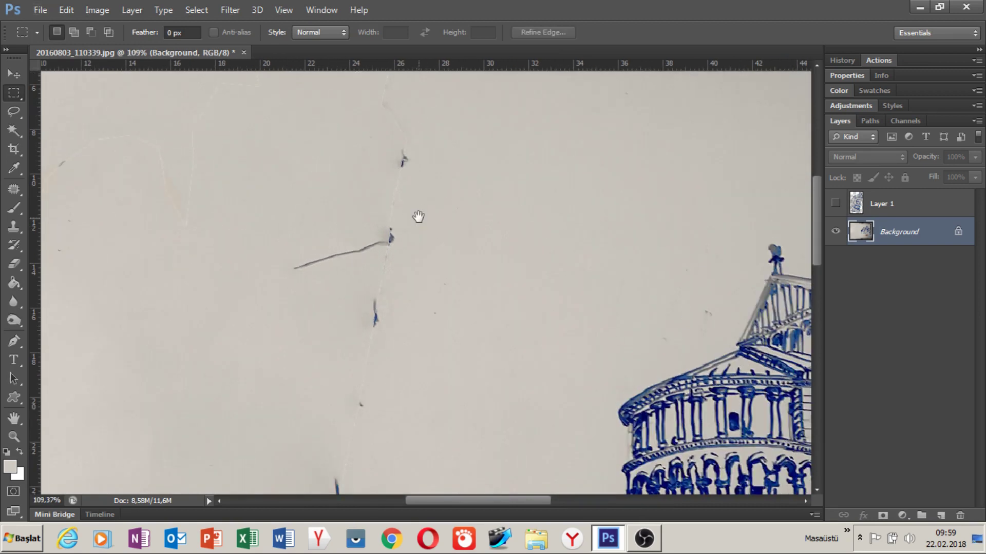
{"action": "left_click_drag", "start_coordinate": [418, 222], "coordinate": [424, 193]}
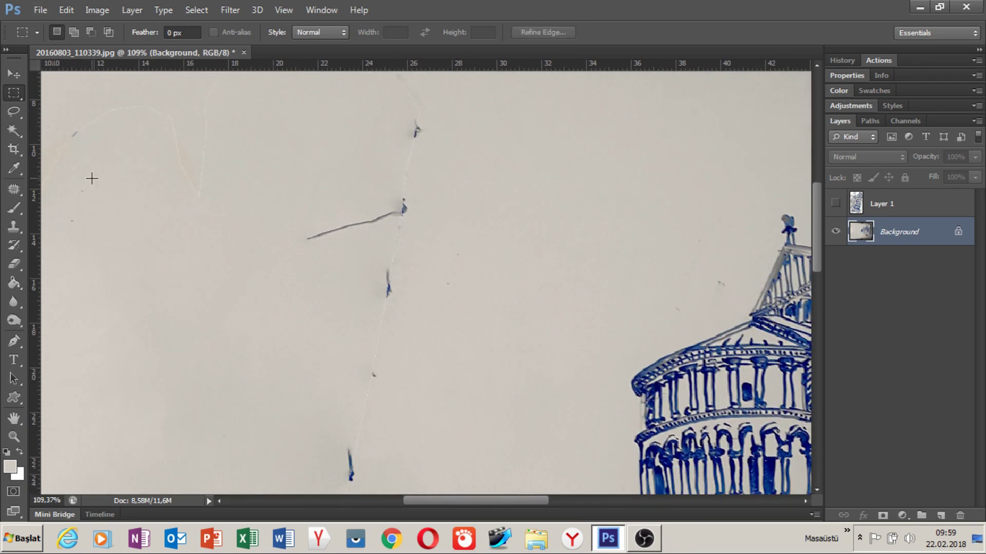
Step: Clone Stamp clean whiteboard over the blue mark, dark stray line and blue specks
{"action": "left_click", "coordinate": [14, 226]}
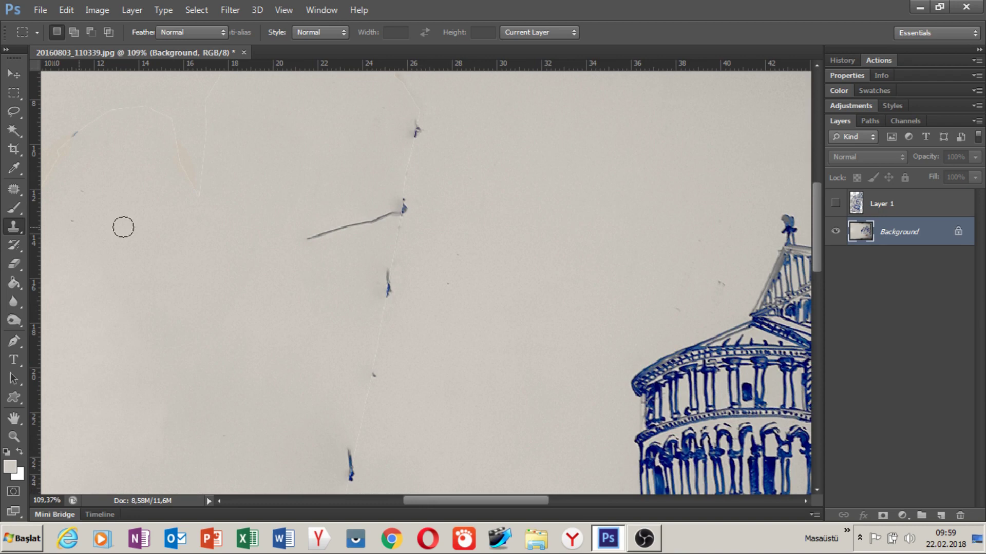
{"action": "left_click", "coordinate": [482, 146], "text": "alt"}
{"action": "left_click_drag", "start_coordinate": [419, 121], "coordinate": [416, 143]}
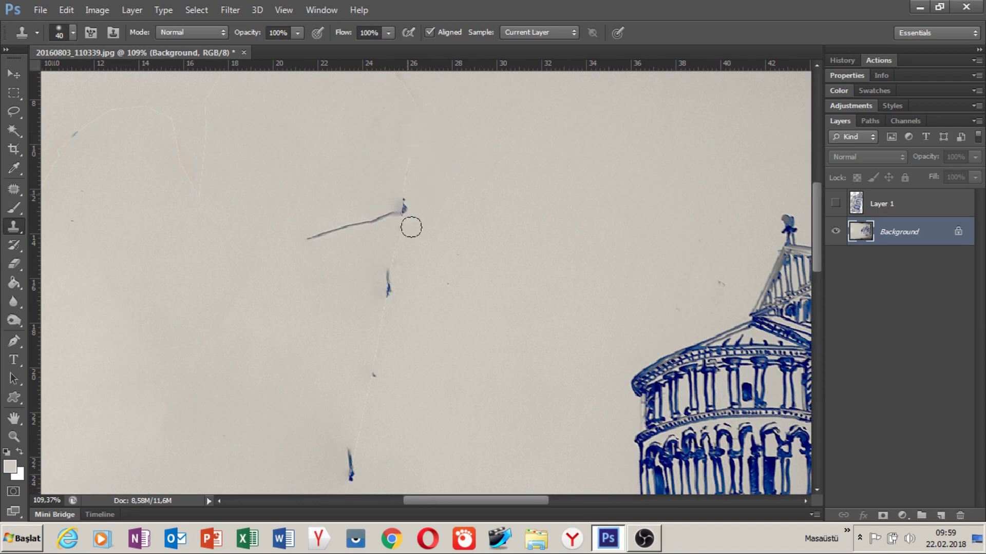
{"action": "mouse_move", "coordinate": [407, 222]}
{"action": "left_mouse_down"}
{"action": "mouse_move", "coordinate": [405, 205]}
{"action": "mouse_move", "coordinate": [320, 231]}
{"action": "mouse_move", "coordinate": [375, 237]}
{"action": "mouse_move", "coordinate": [385, 306]}
{"action": "left_mouse_up"}
{"action": "left_click_drag", "start_coordinate": [377, 322], "coordinate": [392, 246]}
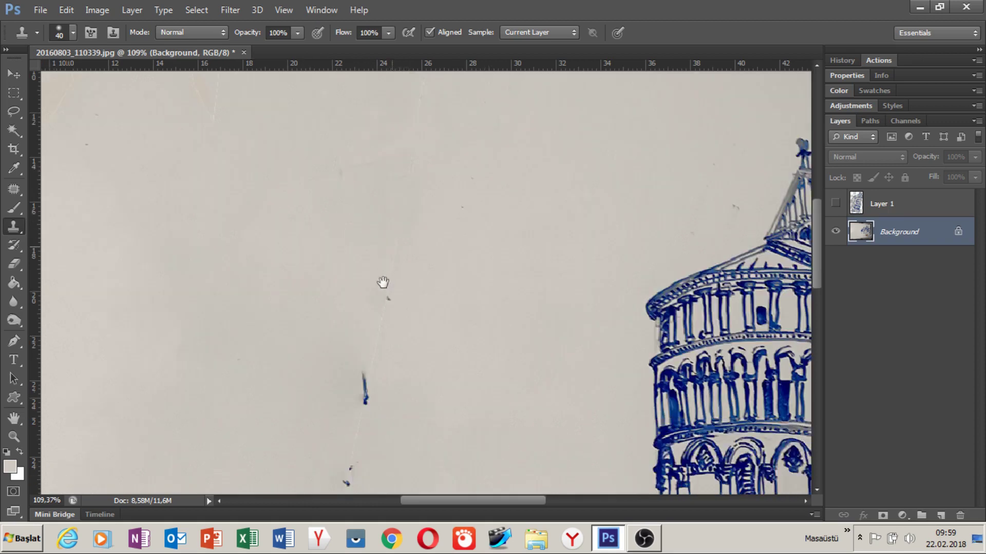
{"action": "left_click_drag", "start_coordinate": [368, 336], "coordinate": [404, 210]}
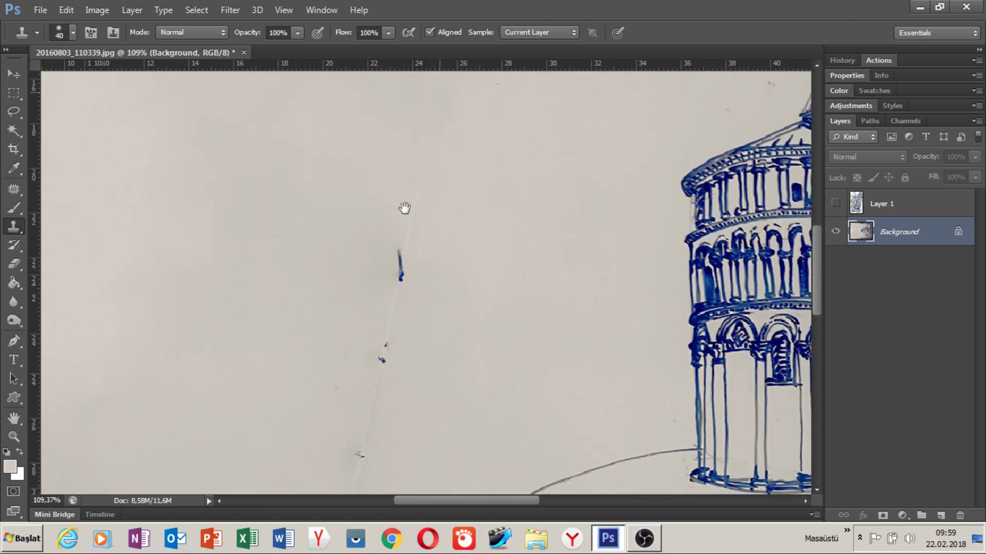
{"action": "right_click", "coordinate": [23, 229]}
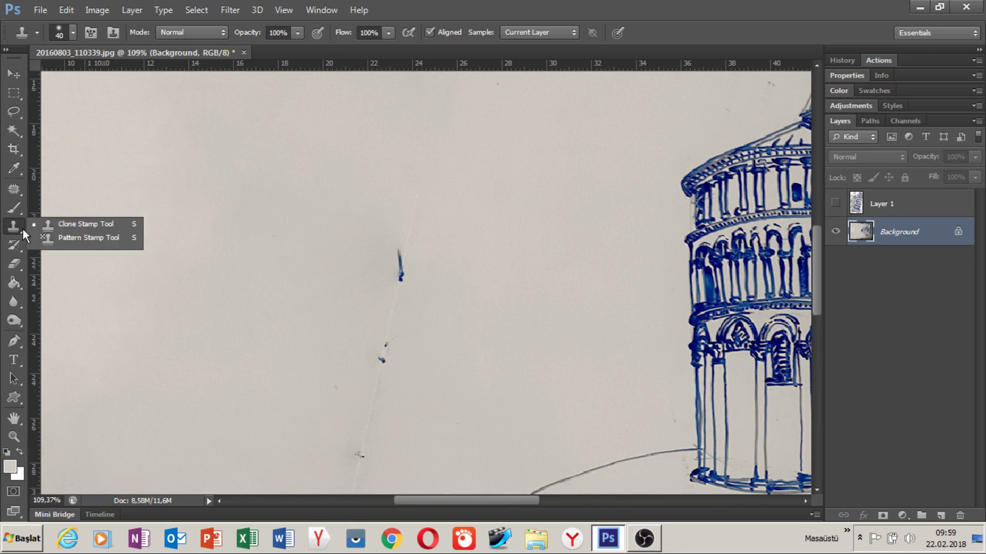
{"action": "left_click", "coordinate": [382, 180]}
{"action": "left_click_drag", "start_coordinate": [401, 277], "coordinate": [398, 255]}
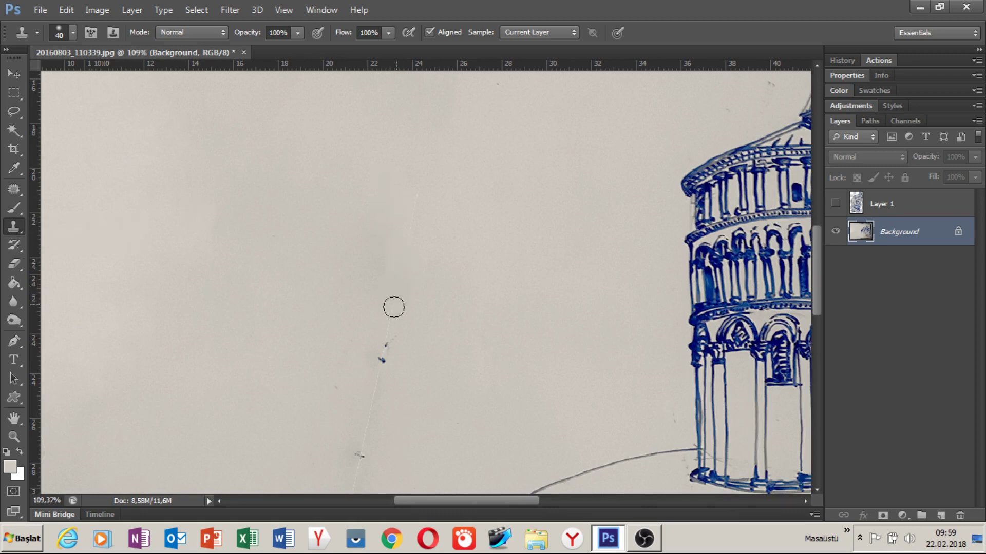
Step: Clone away the lower-left blue marks and dark curve, then zoom back out
{"action": "mouse_move", "coordinate": [385, 344]}
{"action": "left_mouse_down"}
{"action": "mouse_move", "coordinate": [382, 360]}
{"action": "mouse_move", "coordinate": [399, 258]}
{"action": "left_mouse_up"}
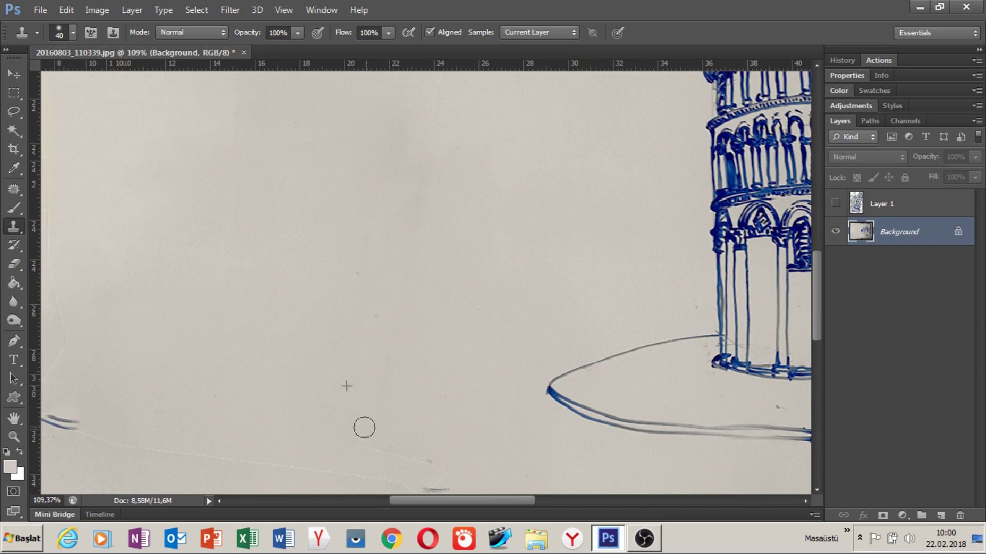
{"action": "left_click_drag", "start_coordinate": [165, 372], "coordinate": [343, 329]}
{"action": "left_click", "coordinate": [268, 326], "text": "alt"}
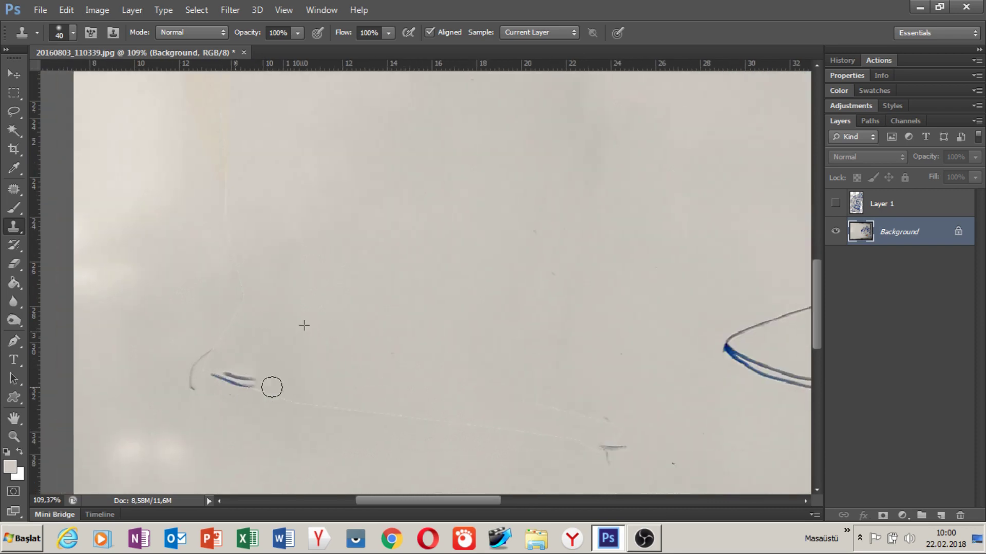
{"action": "left_click_drag", "start_coordinate": [271, 387], "coordinate": [204, 365]}
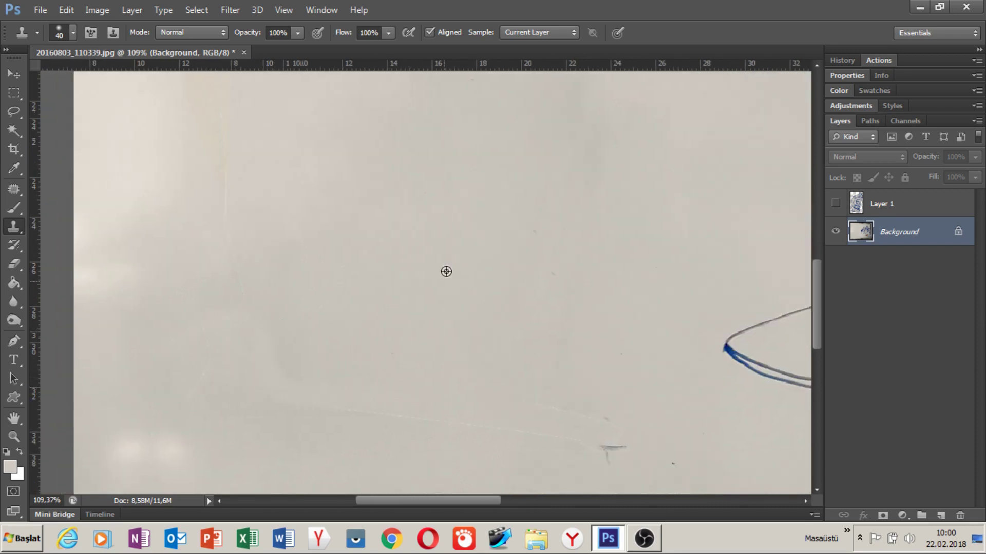
{"action": "scroll", "coordinate": [579, 263], "scroll_direction": "down", "scroll_amount": 2}
{"action": "scroll", "coordinate": [682, 249], "scroll_direction": "down", "scroll_amount": 1}
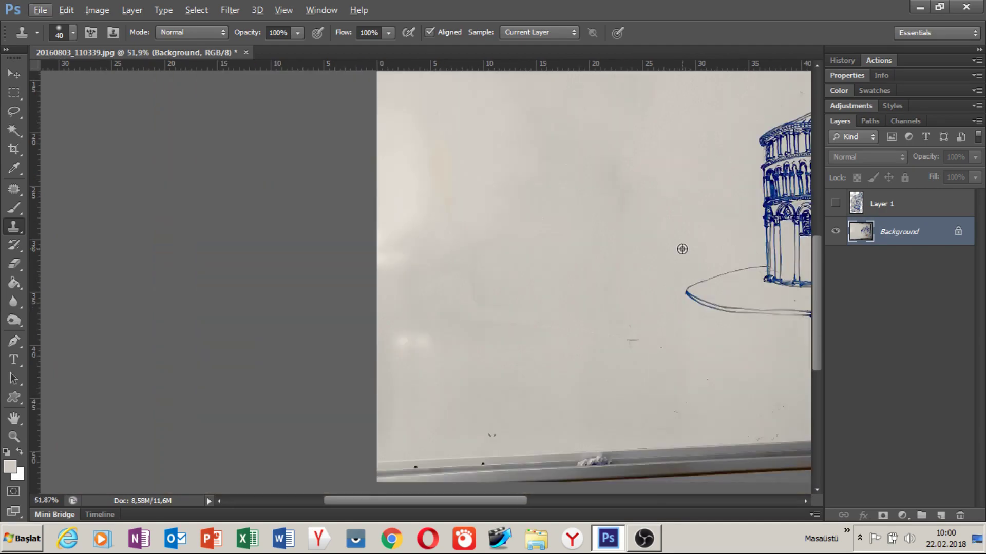
{"action": "scroll", "coordinate": [565, 267], "scroll_direction": "down", "scroll_amount": 1}
Step: Show and select Layer 1, then shift the tiger and tower to the left
{"action": "left_click", "coordinate": [836, 204]}
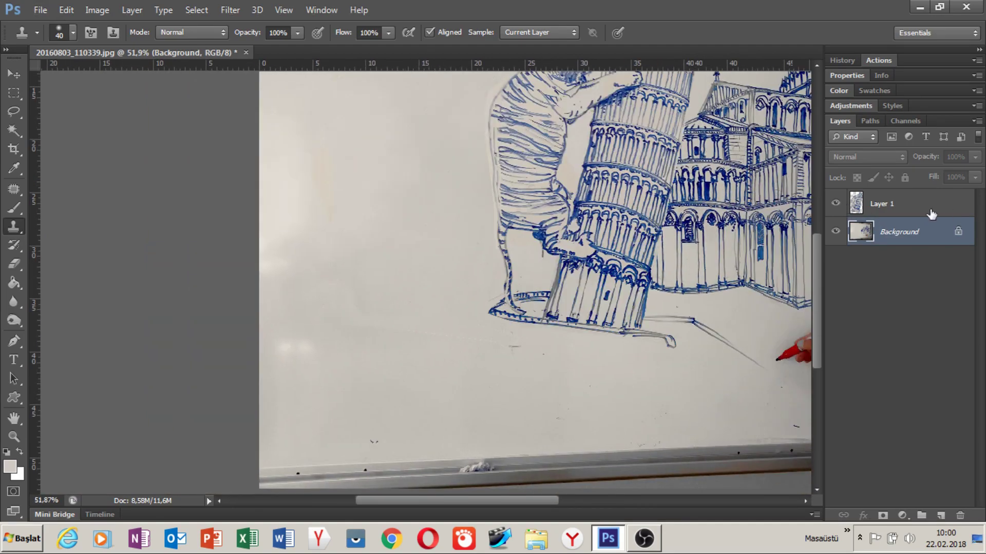
{"action": "left_click", "coordinate": [933, 213]}
{"action": "left_click", "coordinate": [14, 73]}
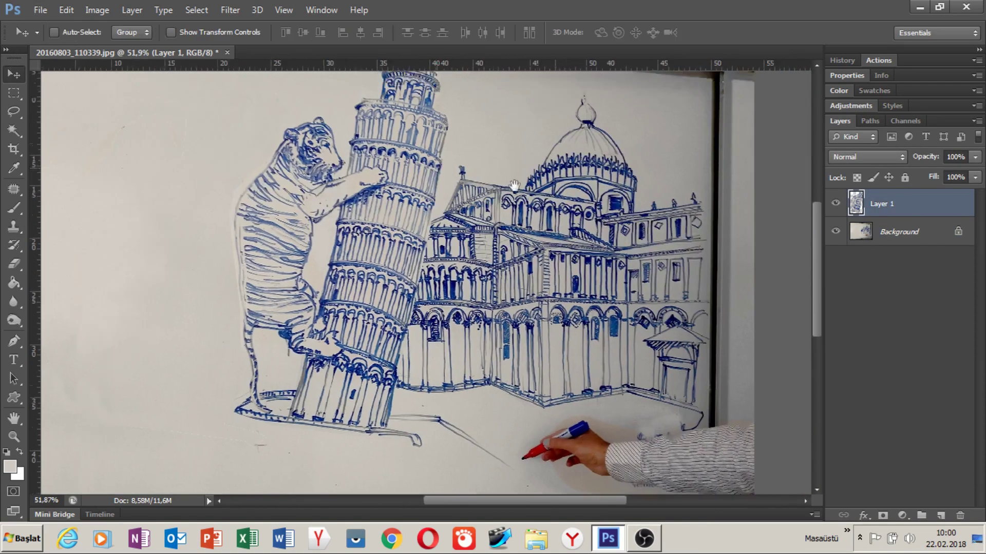
{"action": "left_click_drag", "start_coordinate": [444, 255], "coordinate": [372, 255]}
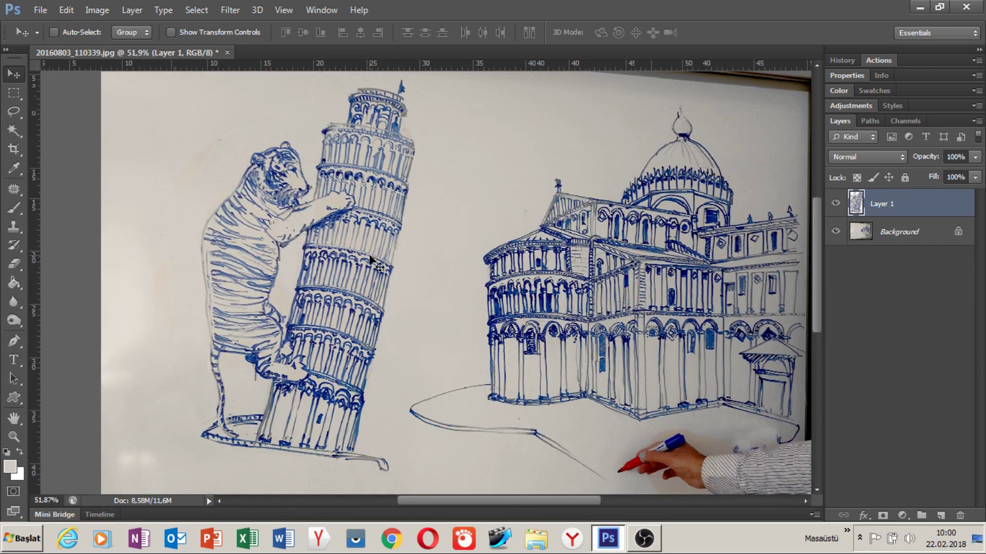
Step: Free-transform the layer, rotating it counter-clockwise and fine-tuning the angle
{"action": "key", "text": "ctrl+t"}
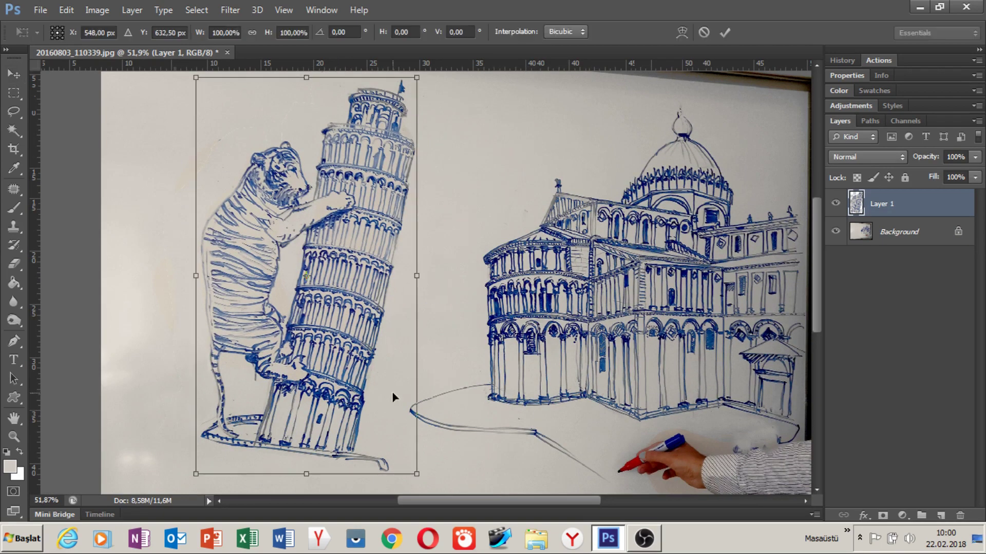
{"action": "left_click_drag", "start_coordinate": [447, 399], "coordinate": [475, 344]}
{"action": "mouse_move", "coordinate": [464, 252]}
{"action": "left_mouse_down"}
{"action": "mouse_move", "coordinate": [475, 300]}
{"action": "mouse_move", "coordinate": [465, 238]}
{"action": "mouse_move", "coordinate": [467, 269]}
{"action": "mouse_move", "coordinate": [465, 258]}
{"action": "left_mouse_up"}
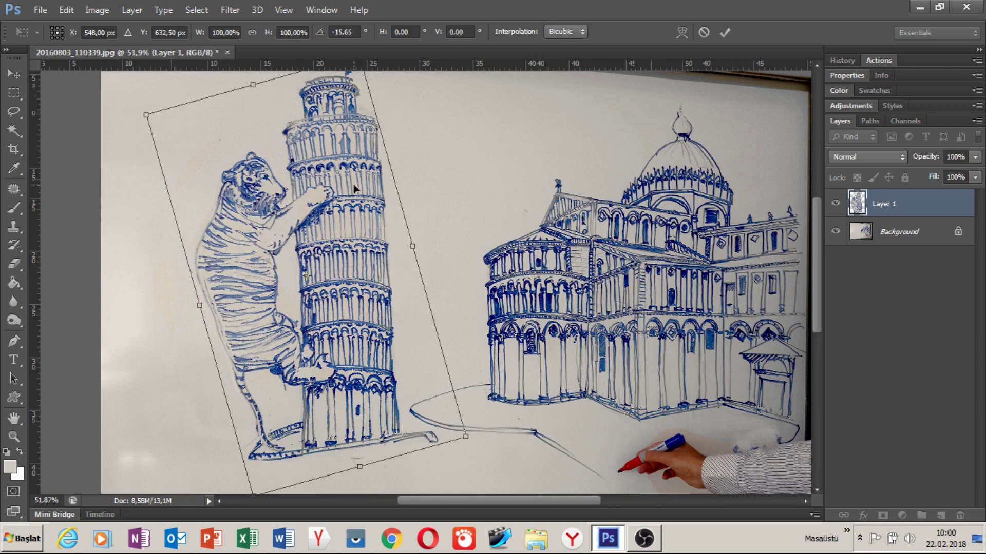
{"action": "left_click_drag", "start_coordinate": [473, 385], "coordinate": [478, 375]}
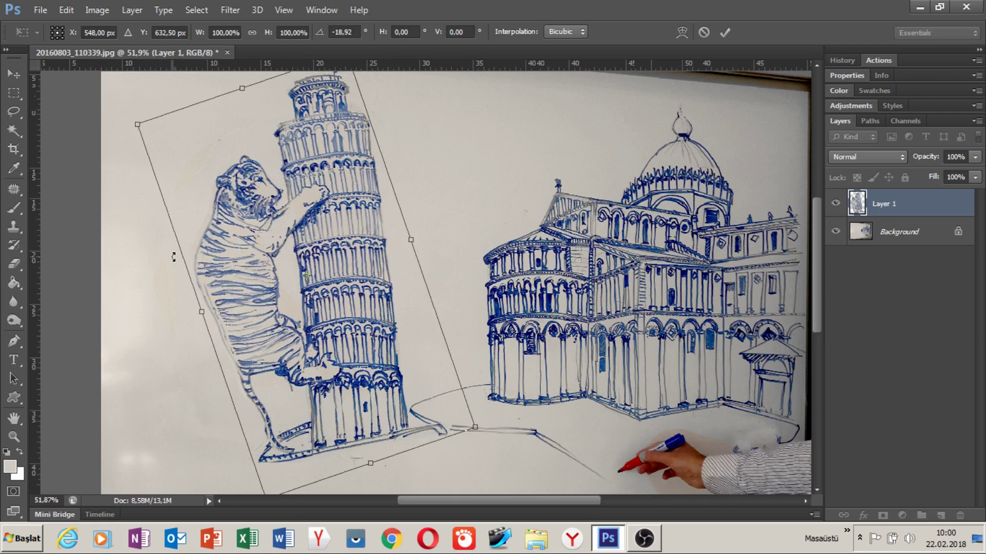
{"action": "left_click_drag", "start_coordinate": [436, 280], "coordinate": [399, 296]}
Step: Warp the layer, curving the tiger-and-tower's left edge, then end the transform
{"action": "right_click", "coordinate": [313, 269]}
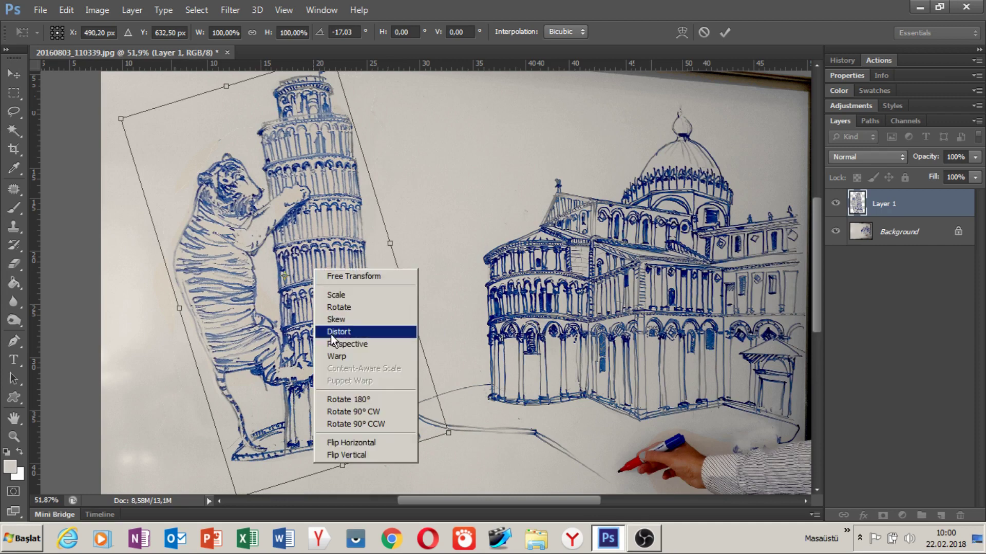
{"action": "left_click", "coordinate": [346, 356]}
{"action": "left_click_drag", "start_coordinate": [346, 356], "coordinate": [323, 290]}
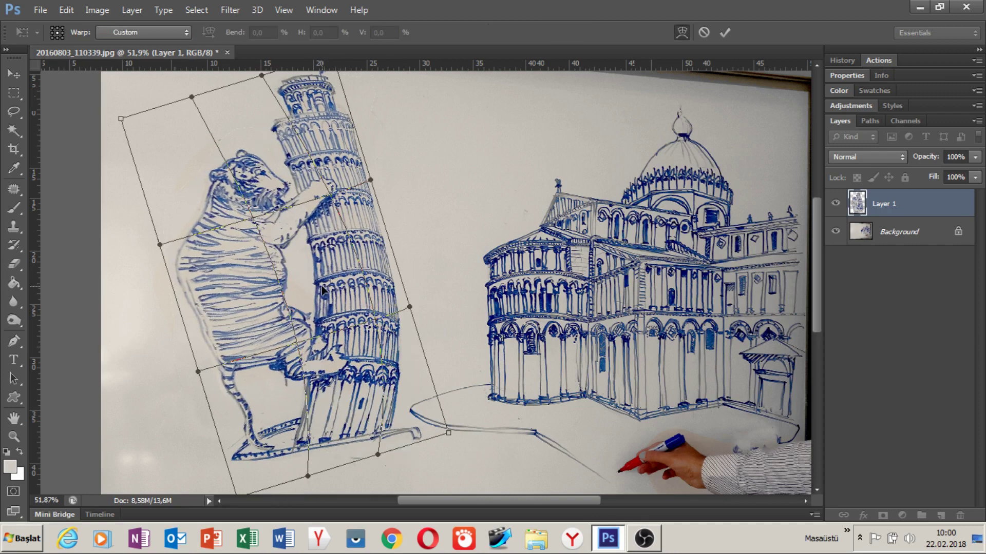
{"action": "mouse_move", "coordinate": [216, 303]}
{"action": "left_mouse_down"}
{"action": "mouse_move", "coordinate": [199, 320]}
{"action": "mouse_move", "coordinate": [226, 330]}
{"action": "mouse_move", "coordinate": [231, 319]}
{"action": "mouse_move", "coordinate": [369, 285]}
{"action": "mouse_move", "coordinate": [386, 262]}
{"action": "left_mouse_up"}
{"action": "key", "text": "Return"}
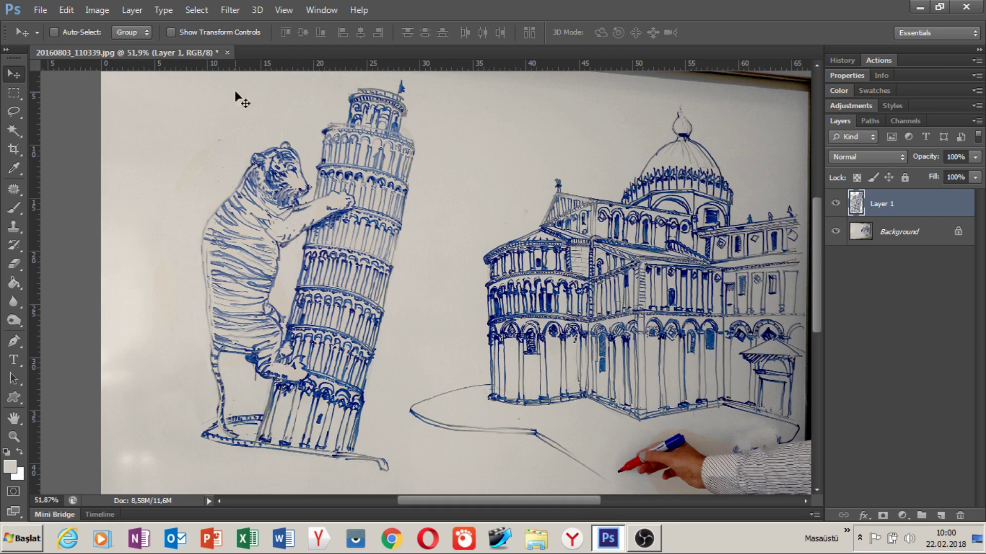
Step: Start Puppet Warp on the tiger-and-tower layer with mesh density set to Fewer Points
{"action": "left_click", "coordinate": [73, 13]}
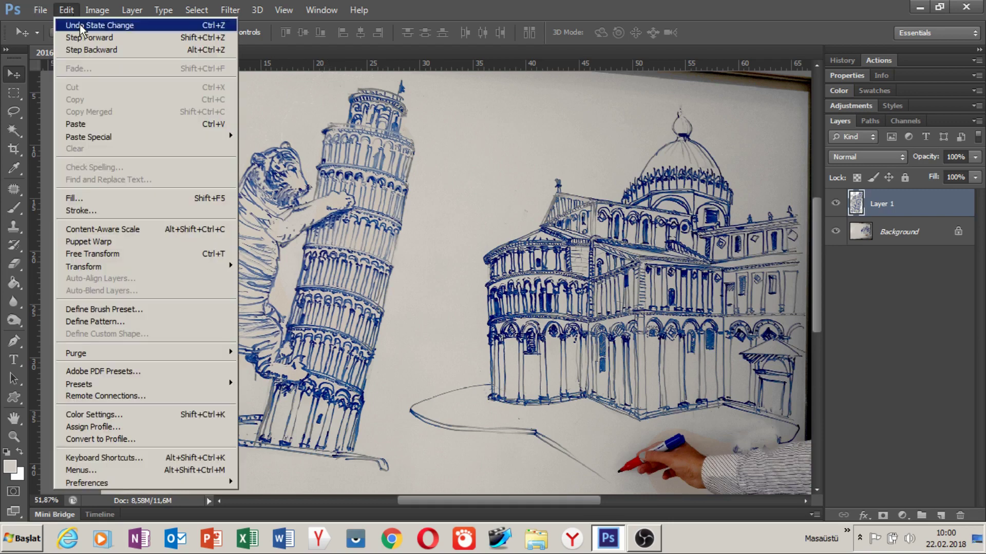
{"action": "left_click", "coordinate": [121, 241]}
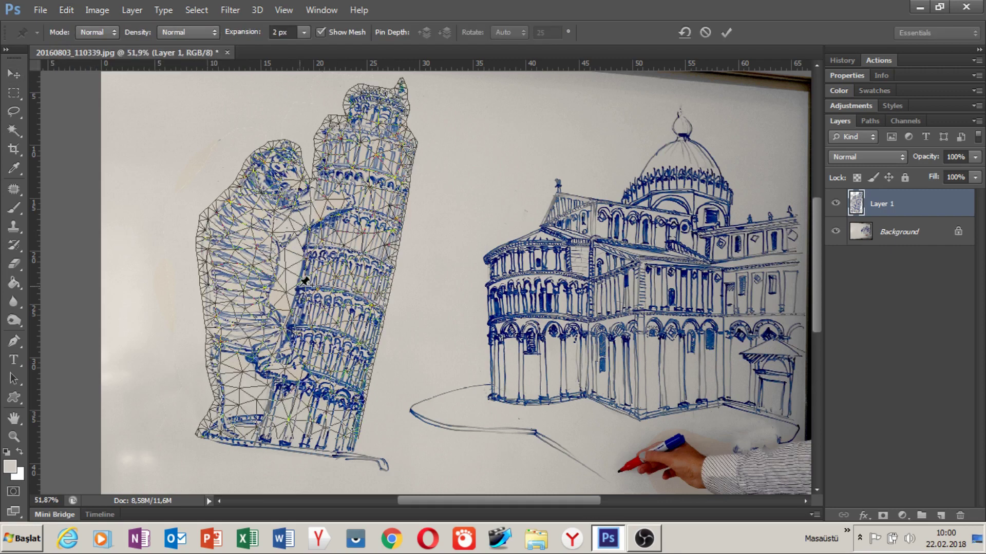
{"action": "left_click", "coordinate": [303, 32]}
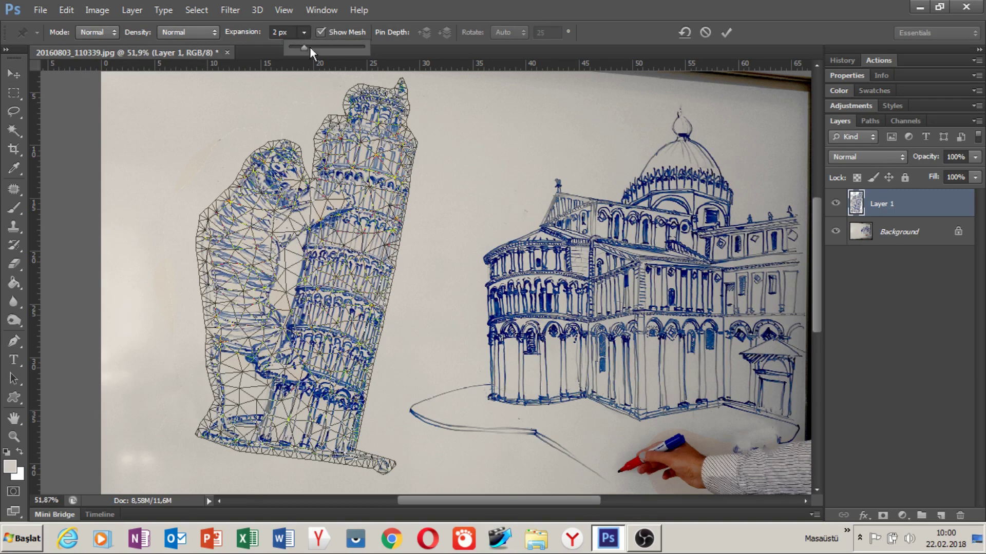
{"action": "left_click", "coordinate": [188, 32]}
{"action": "left_click", "coordinate": [181, 46]}
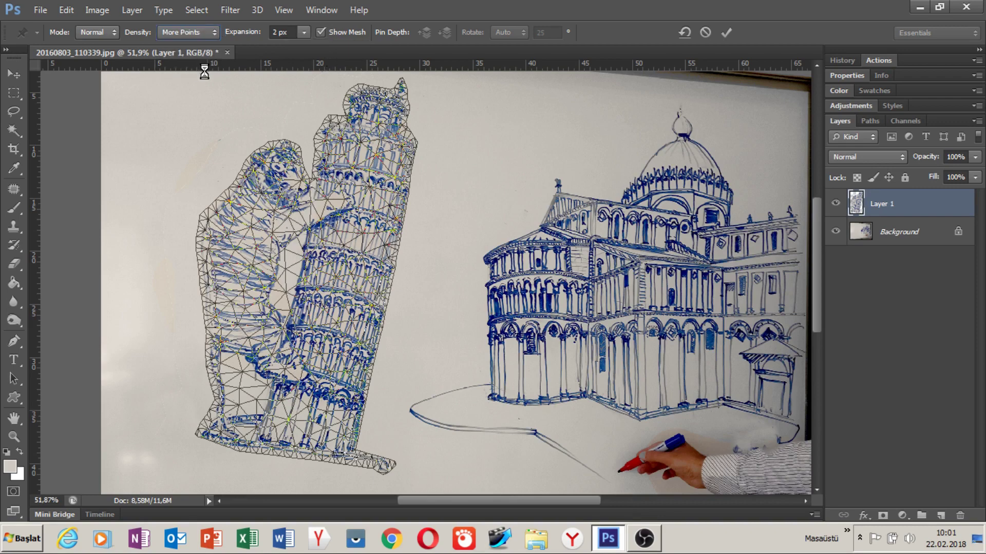
{"action": "left_click", "coordinate": [200, 32]}
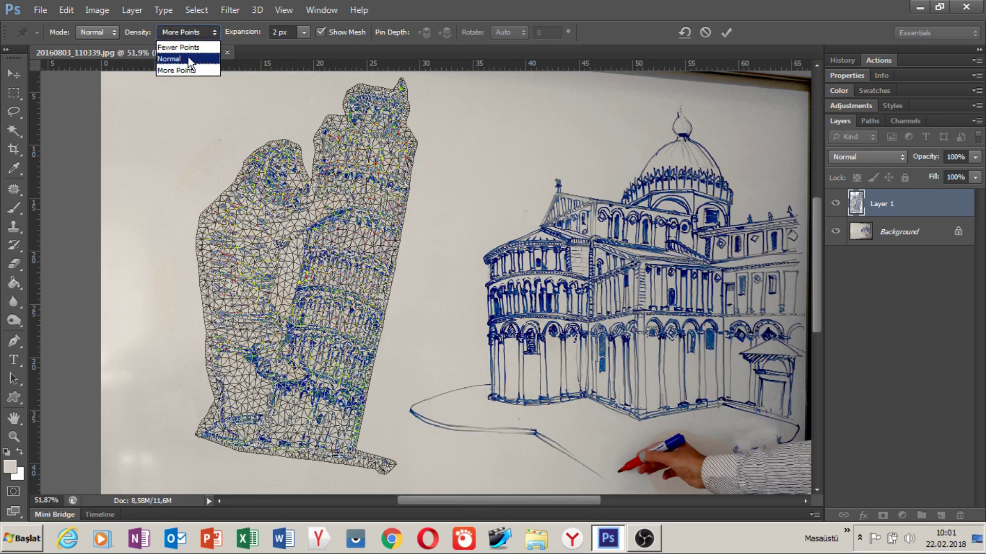
{"action": "left_click", "coordinate": [186, 47]}
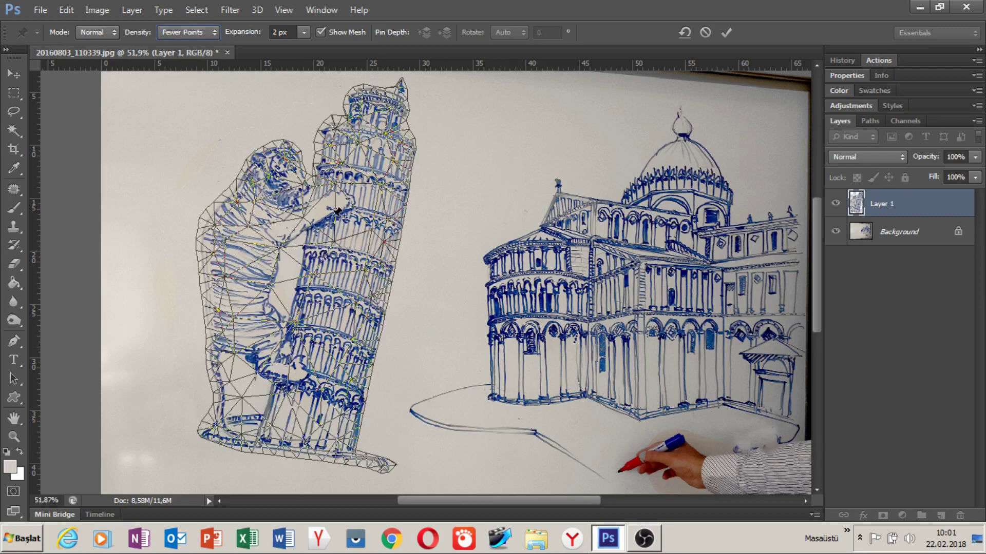
Step: Pin the tower's base, top and middle, bending the tower leftward
{"action": "left_click", "coordinate": [302, 449]}
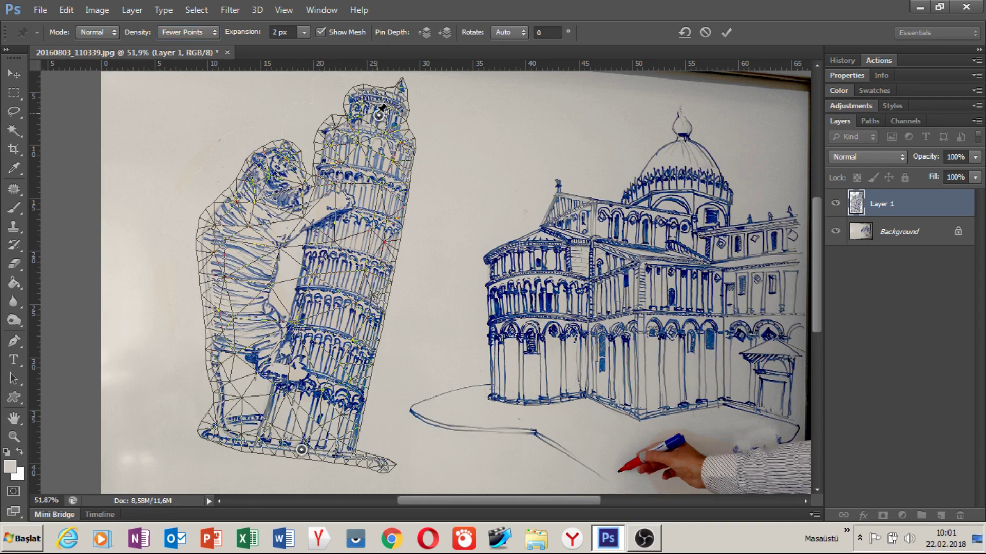
{"action": "scroll", "coordinate": [376, 147], "scroll_direction": "up", "scroll_amount": 1}
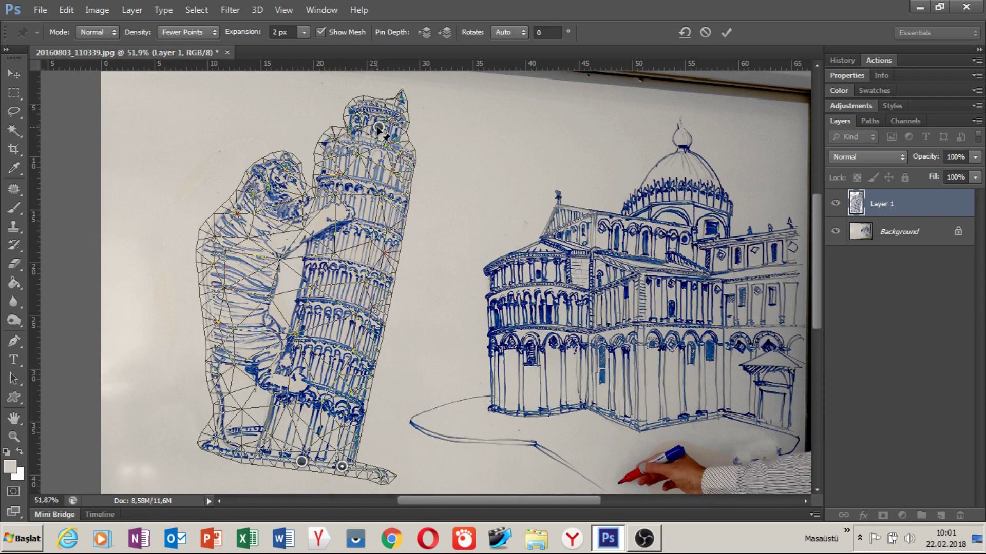
{"action": "left_click_drag", "start_coordinate": [379, 127], "coordinate": [294, 128]}
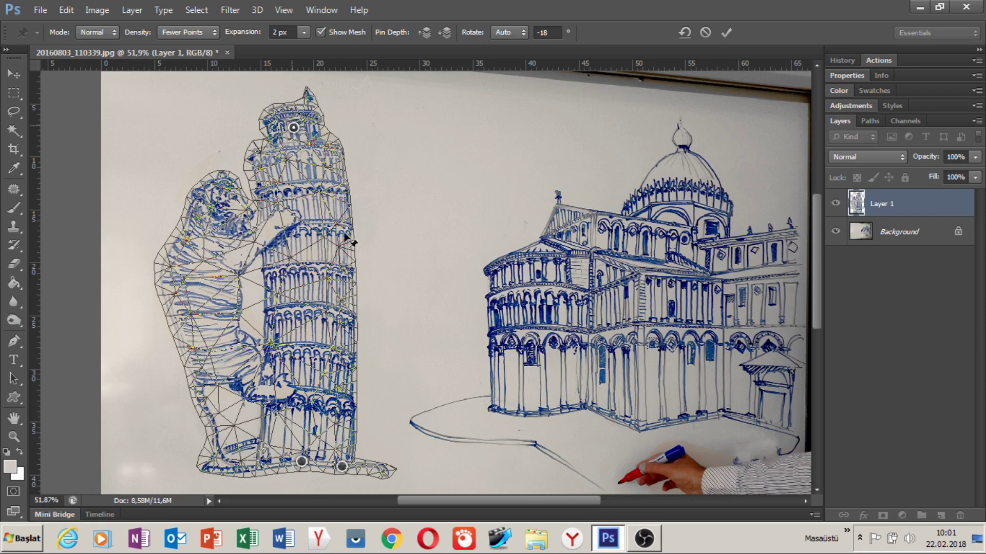
{"action": "left_click", "coordinate": [316, 282]}
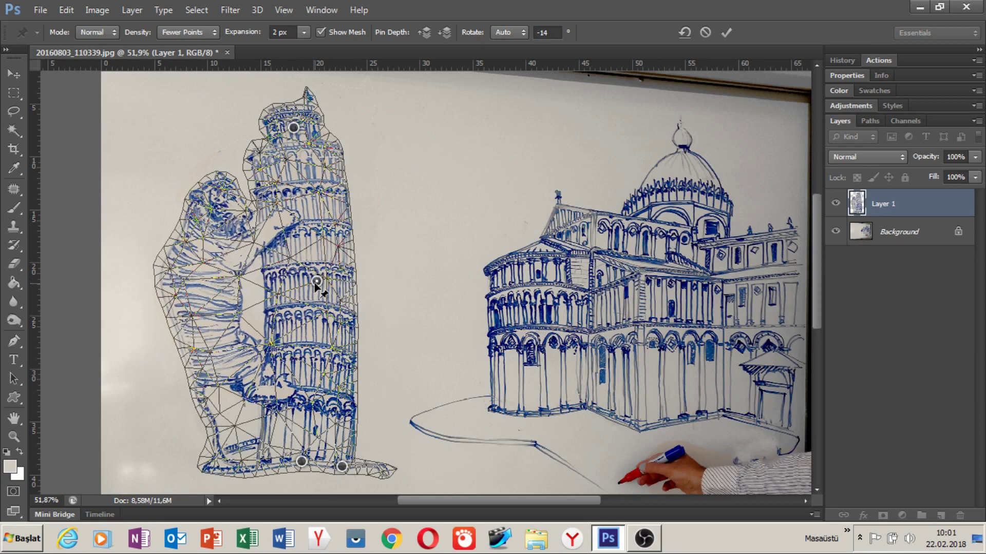
{"action": "left_click_drag", "start_coordinate": [307, 283], "coordinate": [303, 281]}
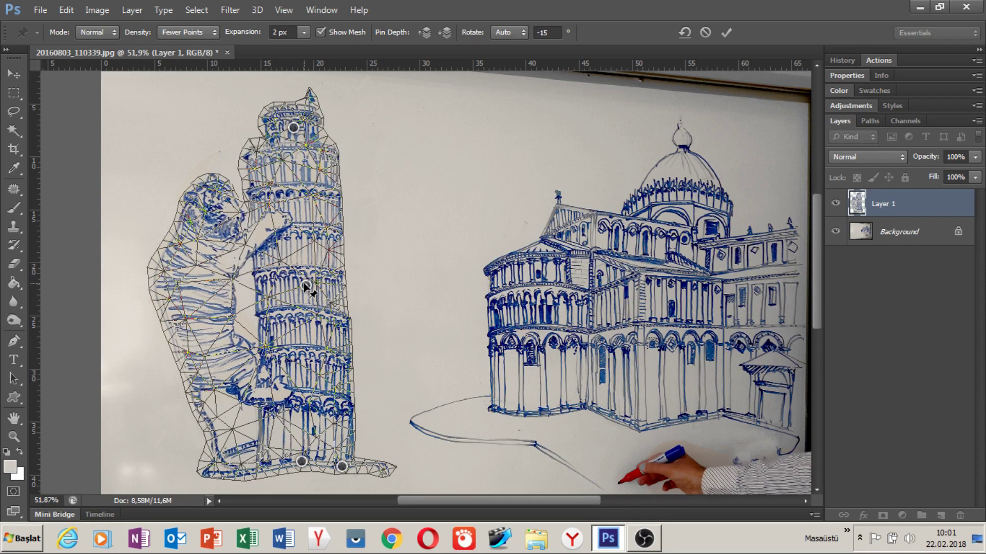
{"action": "left_click_drag", "start_coordinate": [306, 286], "coordinate": [199, 288]}
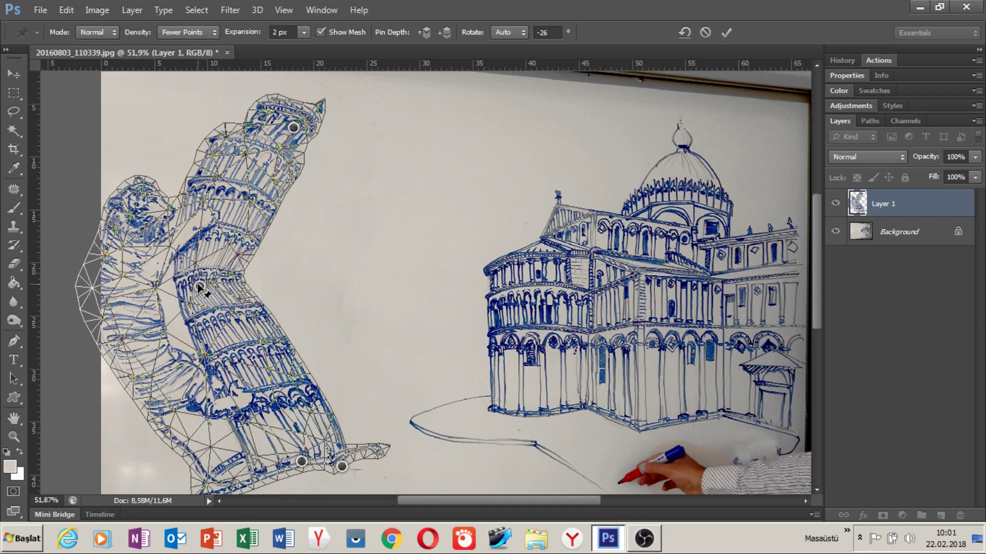
Step: Bend the tower back and forth, then fold its top over to the right
{"action": "left_click_drag", "start_coordinate": [200, 288], "coordinate": [364, 292]}
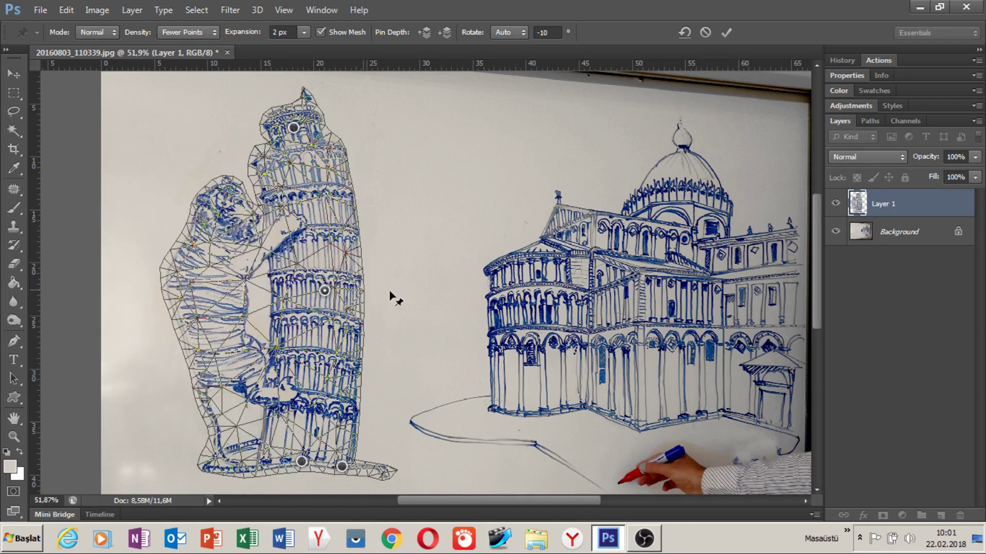
{"action": "left_click_drag", "start_coordinate": [424, 292], "coordinate": [290, 292]}
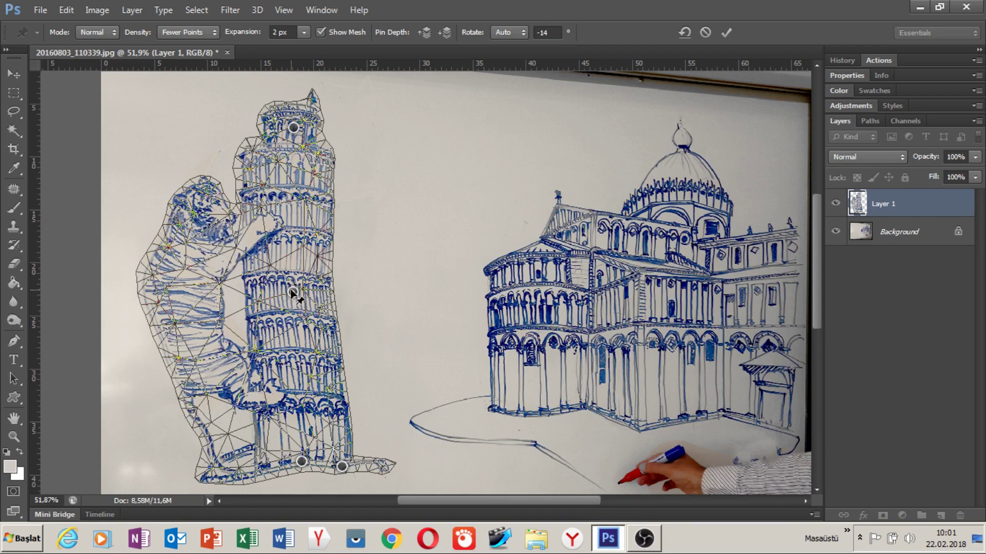
{"action": "left_click_drag", "start_coordinate": [294, 294], "coordinate": [388, 288]}
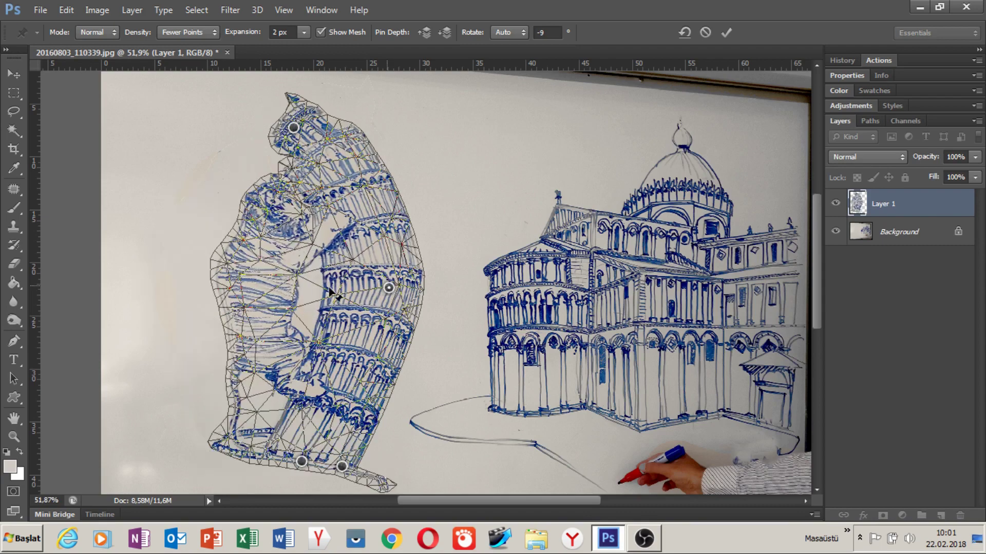
{"action": "left_click_drag", "start_coordinate": [330, 292], "coordinate": [290, 293]}
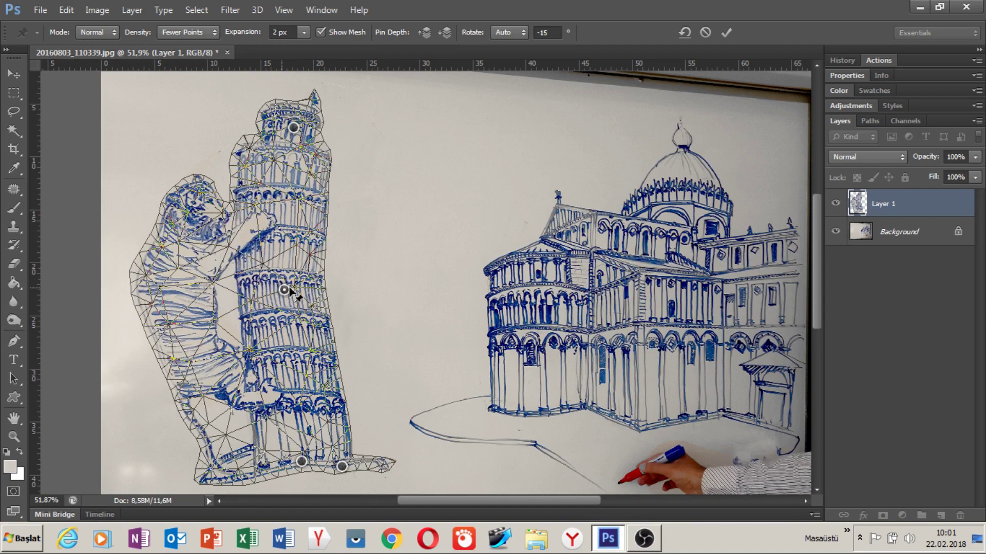
{"action": "mouse_move", "coordinate": [291, 292]}
{"action": "left_mouse_down"}
{"action": "mouse_move", "coordinate": [407, 264]}
{"action": "mouse_move", "coordinate": [280, 275]}
{"action": "left_mouse_up"}
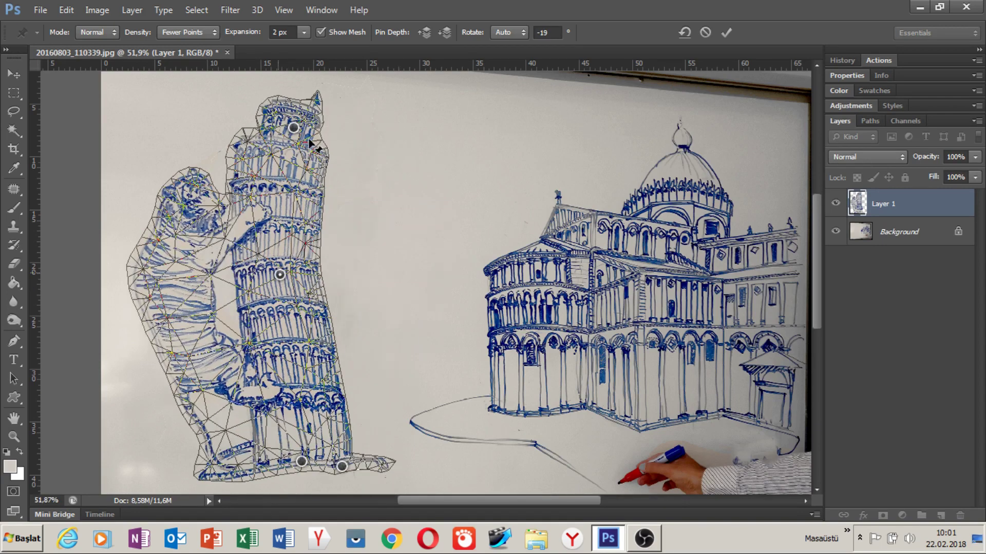
{"action": "mouse_move", "coordinate": [294, 127]}
{"action": "left_mouse_down"}
{"action": "mouse_move", "coordinate": [351, 285]}
{"action": "mouse_move", "coordinate": [411, 312]}
{"action": "left_mouse_up"}
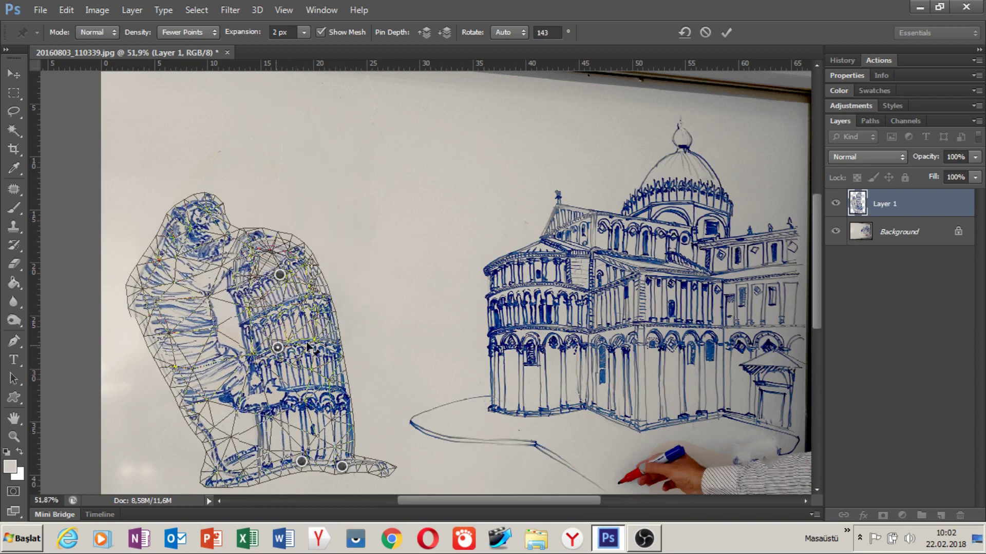
Step: Fold the bent part back over the tower, then drag the top pin up to stretch it tall
{"action": "left_click_drag", "start_coordinate": [411, 312], "coordinate": [392, 318]}
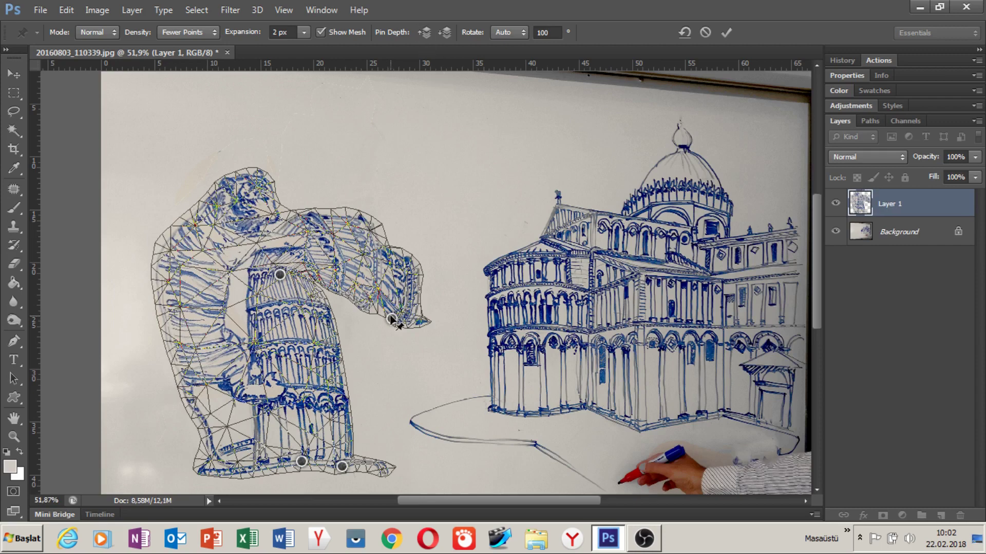
{"action": "mouse_move", "coordinate": [392, 319]}
{"action": "left_mouse_down"}
{"action": "mouse_move", "coordinate": [316, 343]}
{"action": "mouse_move", "coordinate": [390, 341]}
{"action": "left_mouse_up"}
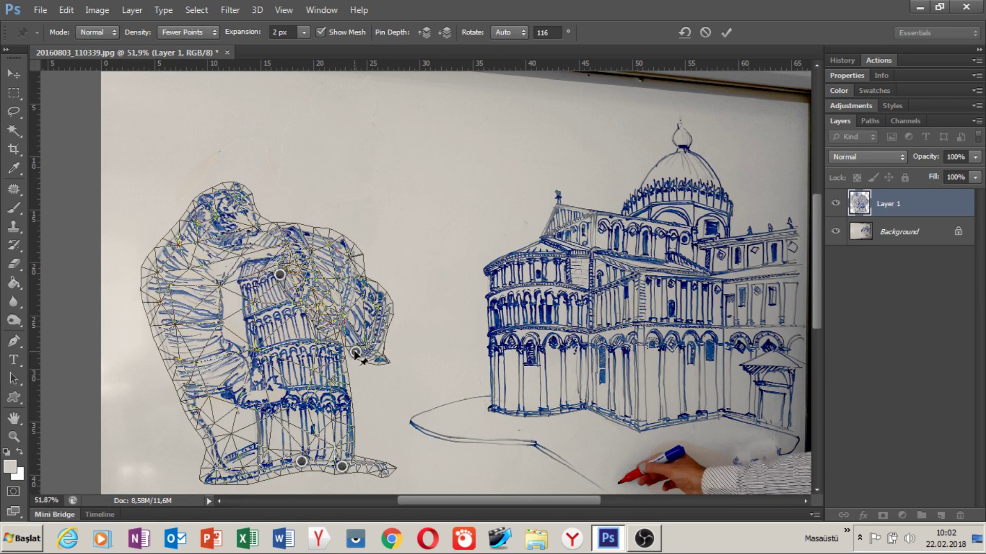
{"action": "mouse_move", "coordinate": [355, 352]}
{"action": "left_mouse_down"}
{"action": "mouse_move", "coordinate": [306, 359]}
{"action": "mouse_move", "coordinate": [343, 339]}
{"action": "left_mouse_up"}
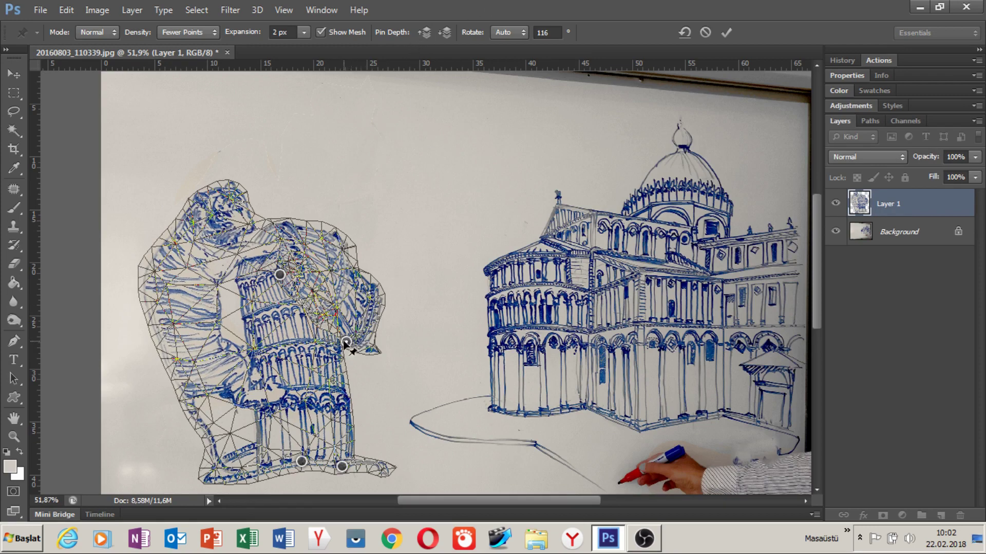
{"action": "left_click_drag", "start_coordinate": [347, 343], "coordinate": [284, 132]}
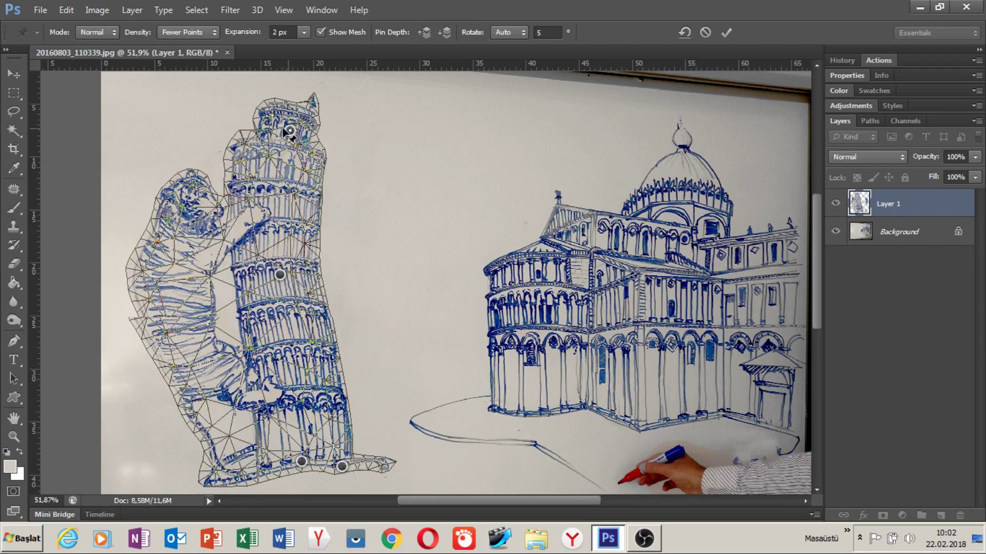
Step: Nudge the top and middle pins slightly right until the tower stands nearly upright
{"action": "left_click_drag", "start_coordinate": [286, 132], "coordinate": [285, 130]}
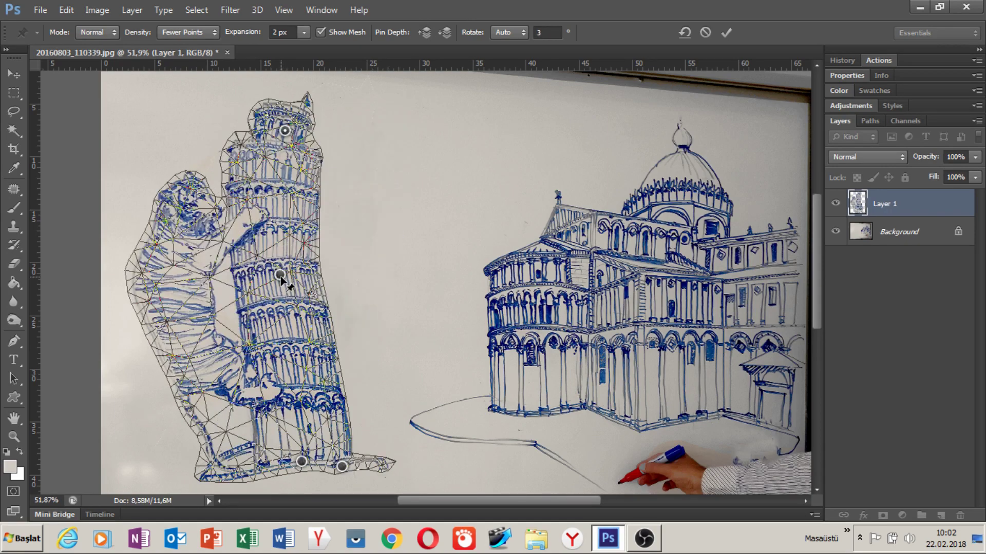
{"action": "mouse_move", "coordinate": [280, 276]}
{"action": "left_mouse_down"}
{"action": "mouse_move", "coordinate": [306, 280]}
{"action": "mouse_move", "coordinate": [298, 278]}
{"action": "left_mouse_up"}
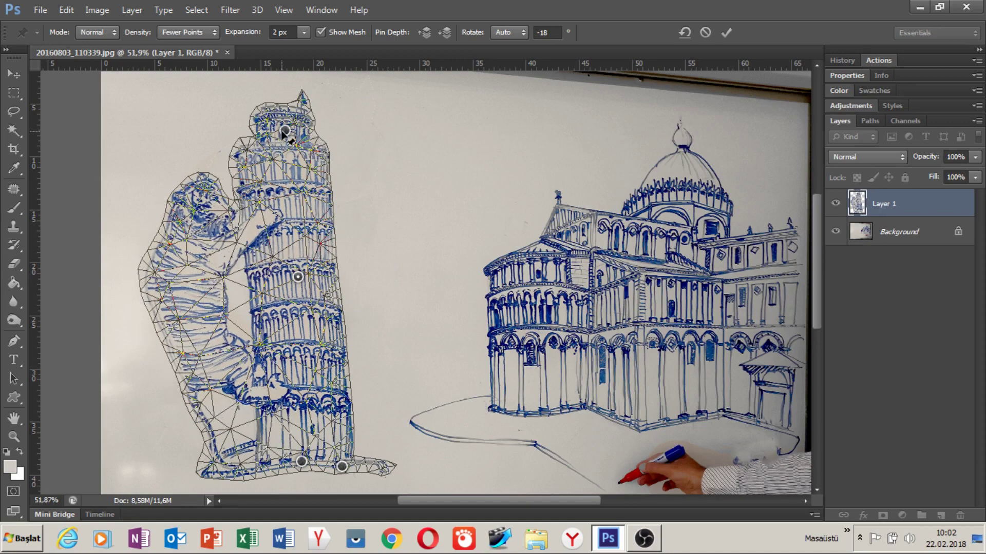
{"action": "left_click_drag", "start_coordinate": [290, 129], "coordinate": [295, 137]}
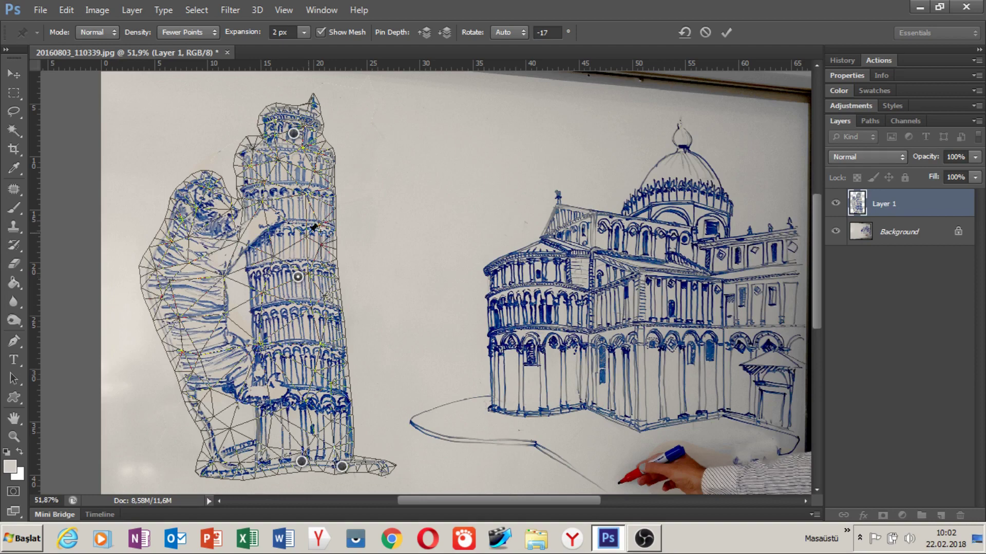
{"action": "left_click_drag", "start_coordinate": [294, 134], "coordinate": [303, 135]}
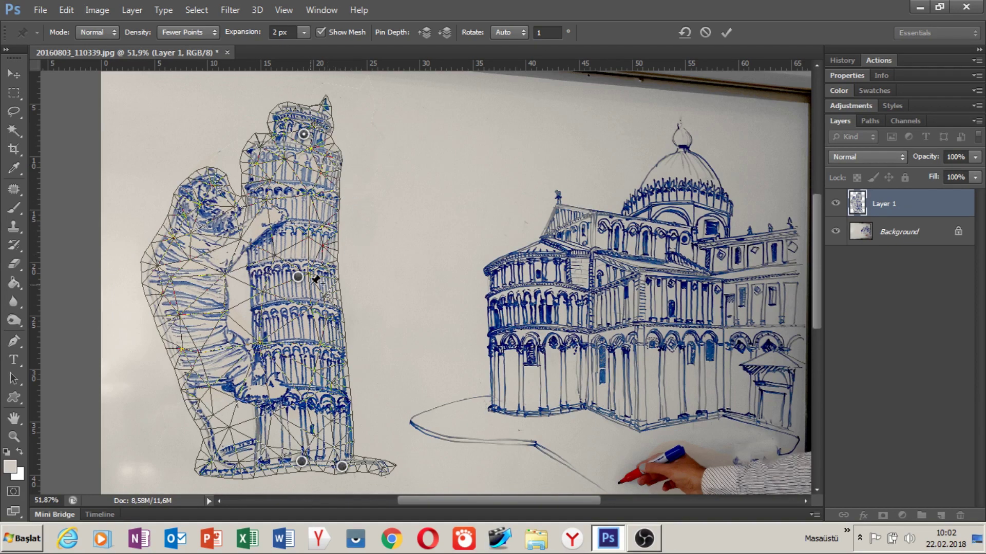
{"action": "left_click_drag", "start_coordinate": [298, 277], "coordinate": [312, 279]}
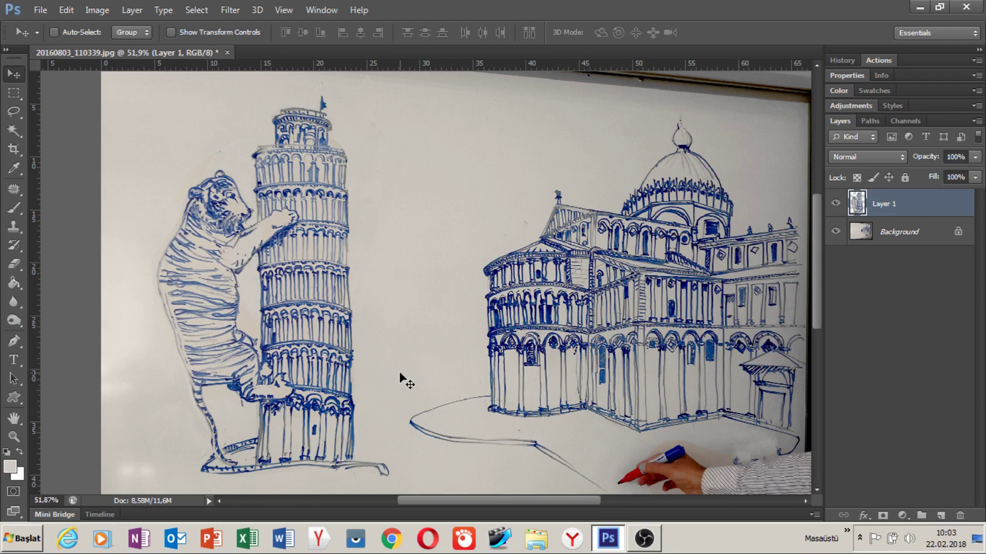
Step: Try a perspective transform on Layer 1, pulling the top-right corner down to skew it
{"action": "scroll", "coordinate": [433, 293], "scroll_direction": "down", "scroll_amount": 2, "text": "alt"}
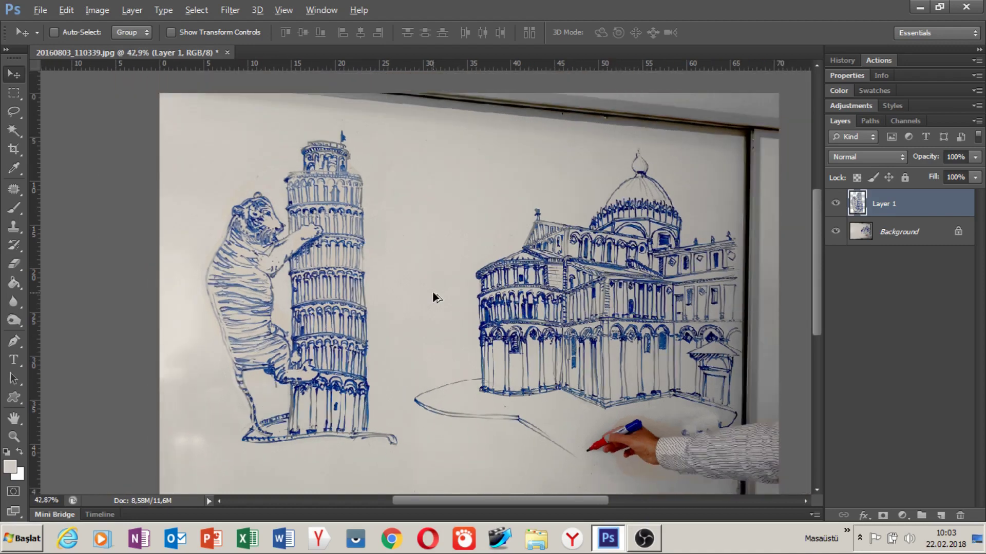
{"action": "scroll", "coordinate": [406, 341], "scroll_direction": "up", "scroll_amount": 1}
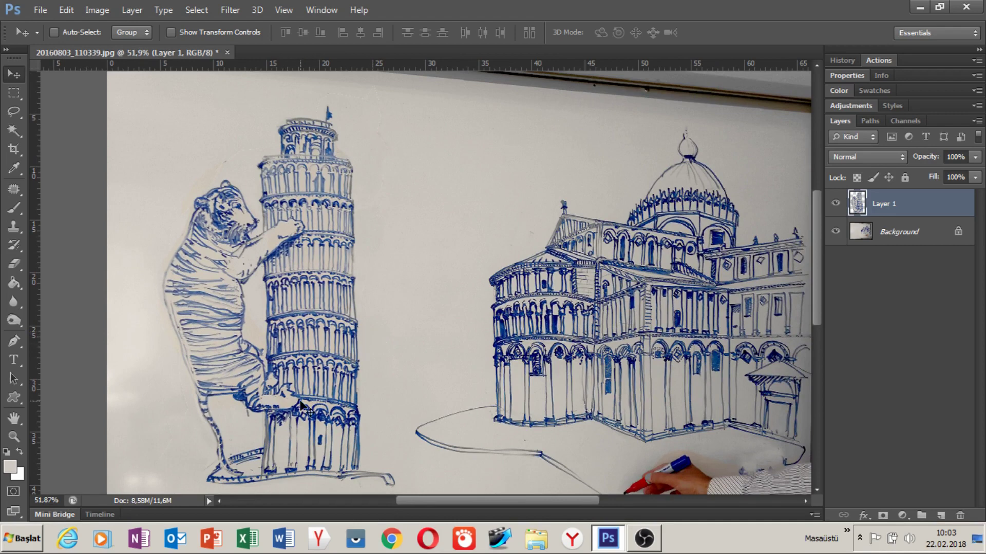
{"action": "key", "text": "ctrl+t"}
{"action": "right_click", "coordinate": [288, 366]}
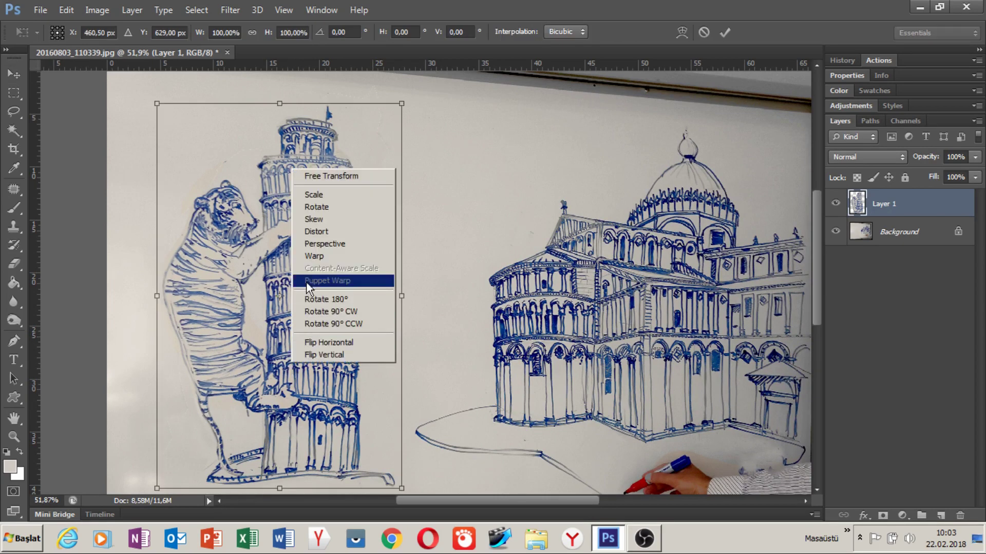
{"action": "left_click", "coordinate": [315, 242]}
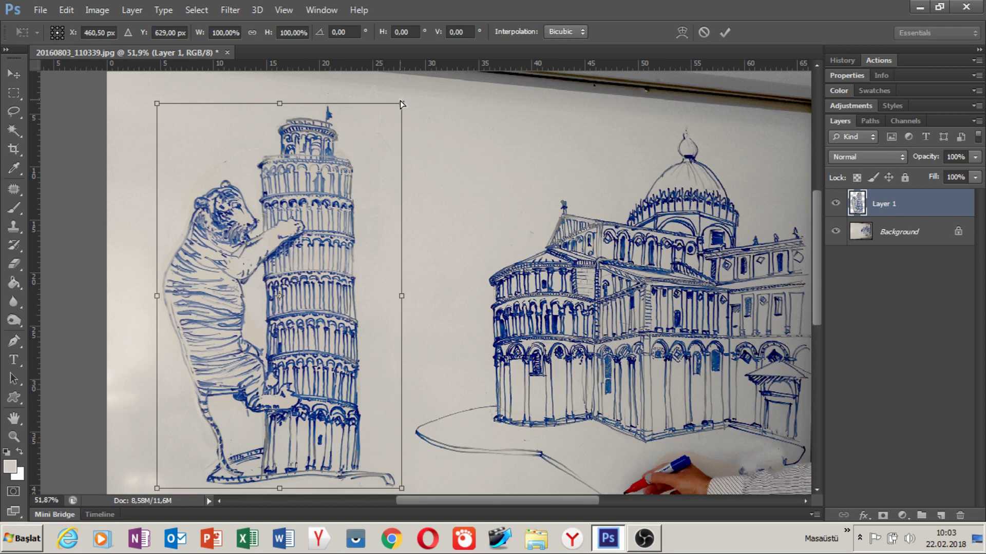
{"action": "left_click_drag", "start_coordinate": [403, 104], "coordinate": [371, 148]}
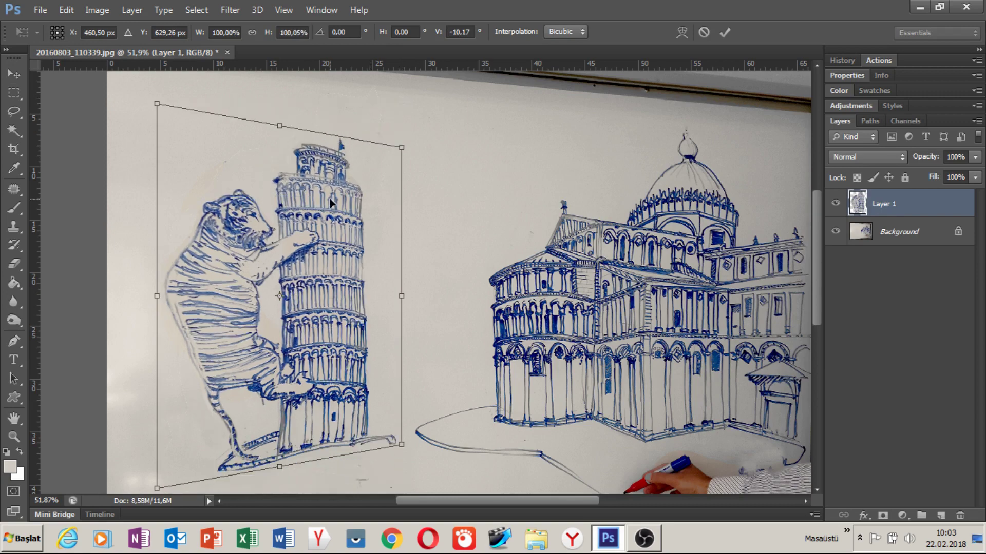
Step: Cancel the perspective skew and step back to the earlier upright tower version
{"action": "key", "text": "Return"}
{"action": "key", "text": "ctrl+z"}
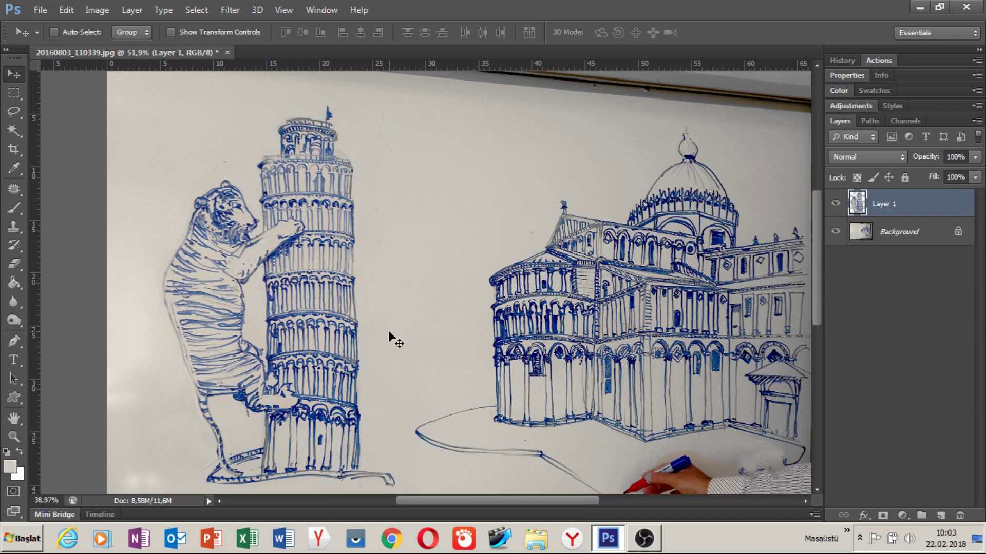
{"action": "key", "text": "ctrl+alt+z"}
{"action": "scroll", "coordinate": [393, 334], "scroll_direction": "down", "scroll_amount": 1, "text": "alt"}
{"action": "scroll", "coordinate": [407, 340], "scroll_direction": "up", "scroll_amount": 1, "text": "alt"}
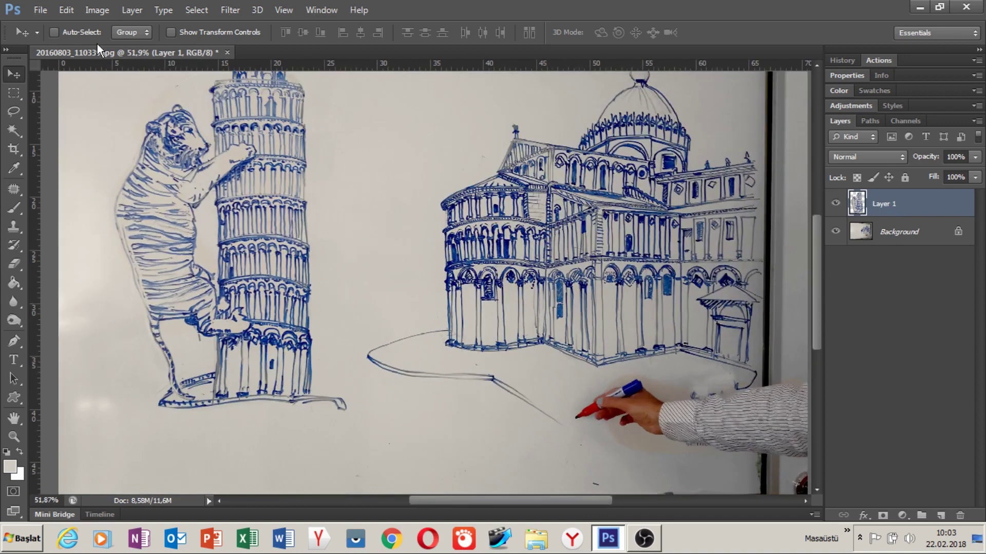
Step: Compare the warped, tilted and upright versions through undo and redo, ending on upright
{"action": "left_click", "coordinate": [70, 9]}
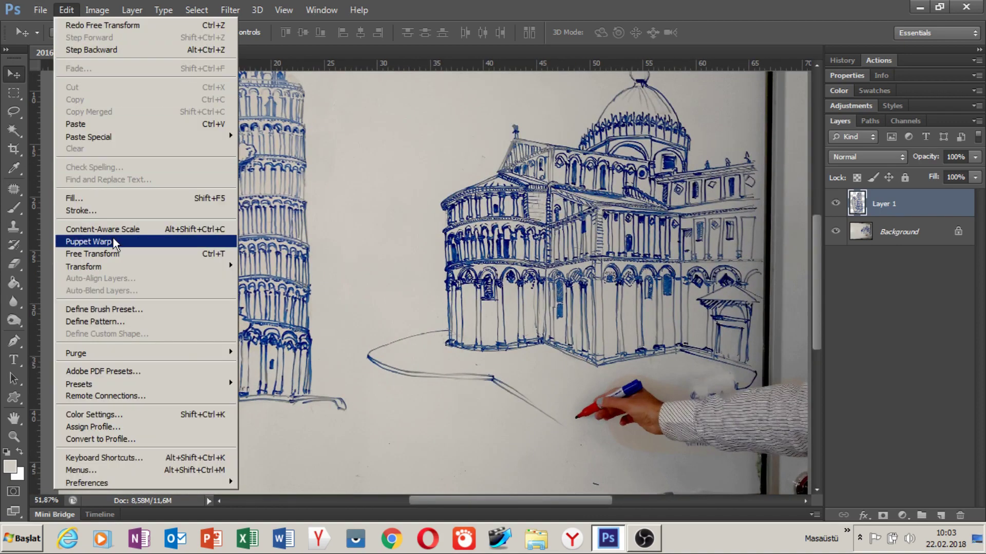
{"action": "left_click", "coordinate": [306, 220]}
{"action": "key", "text": "ctrl+z"}
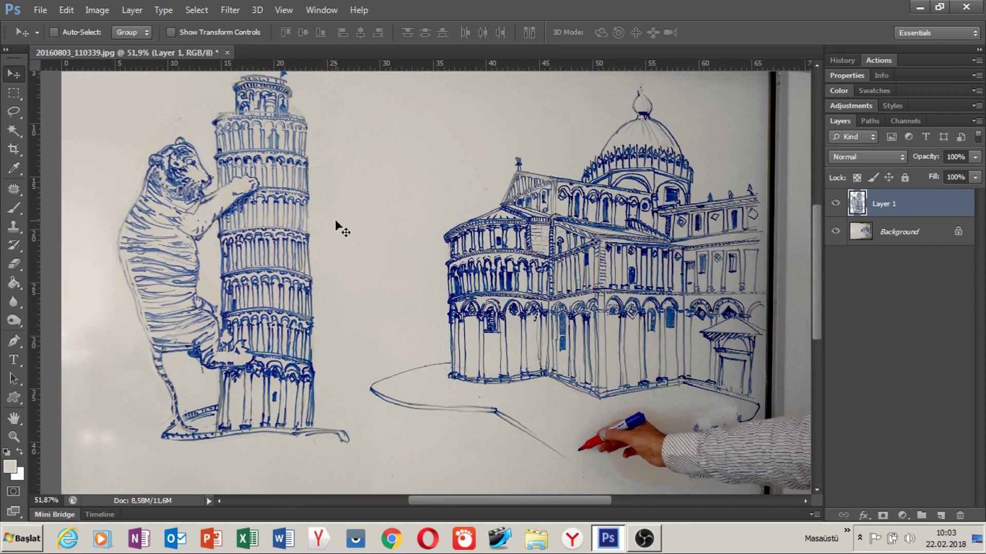
{"action": "key", "text": "ctrl+z"}
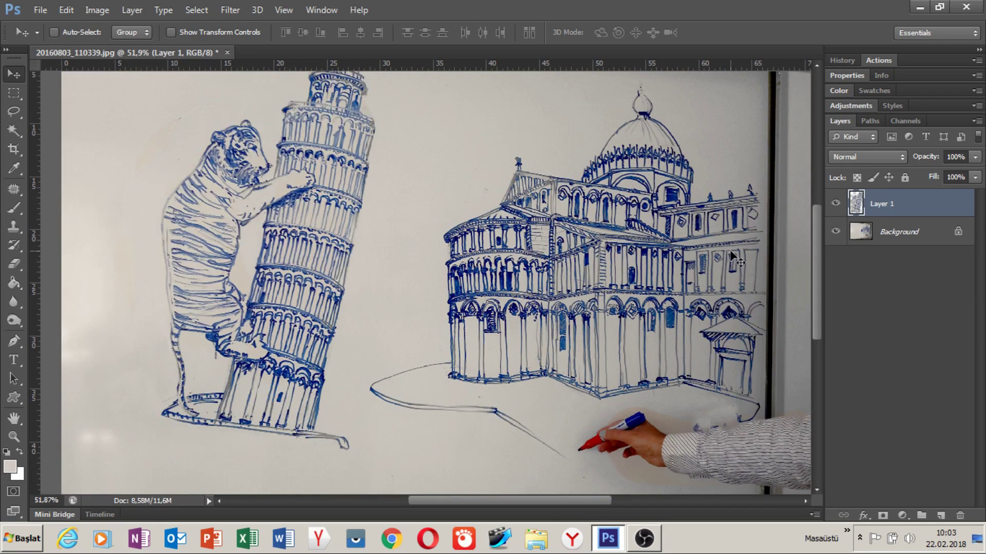
{"action": "key", "text": "ctrl+shift+z"}
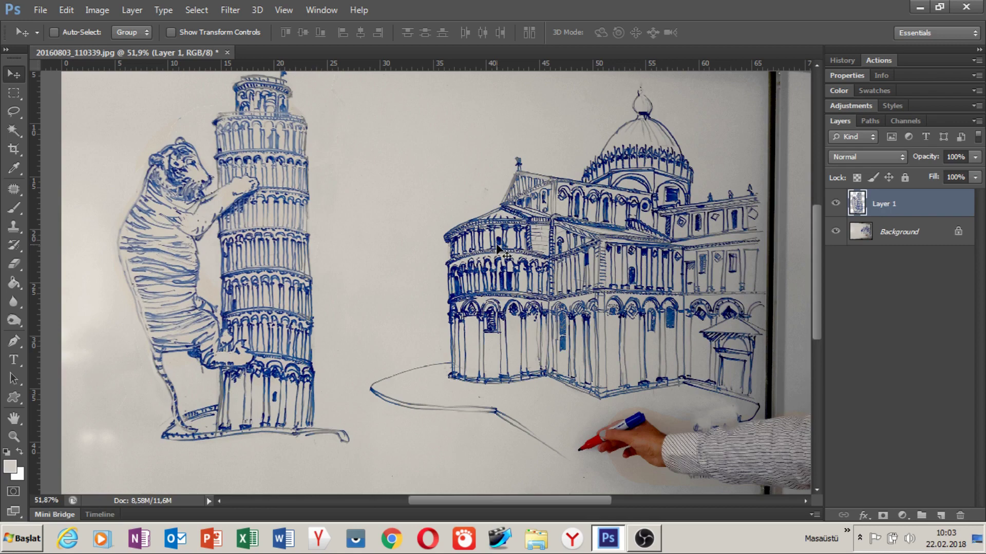
{"action": "key", "text": "ctrl+shift+z"}
{"action": "key", "text": "ctrl+z"}
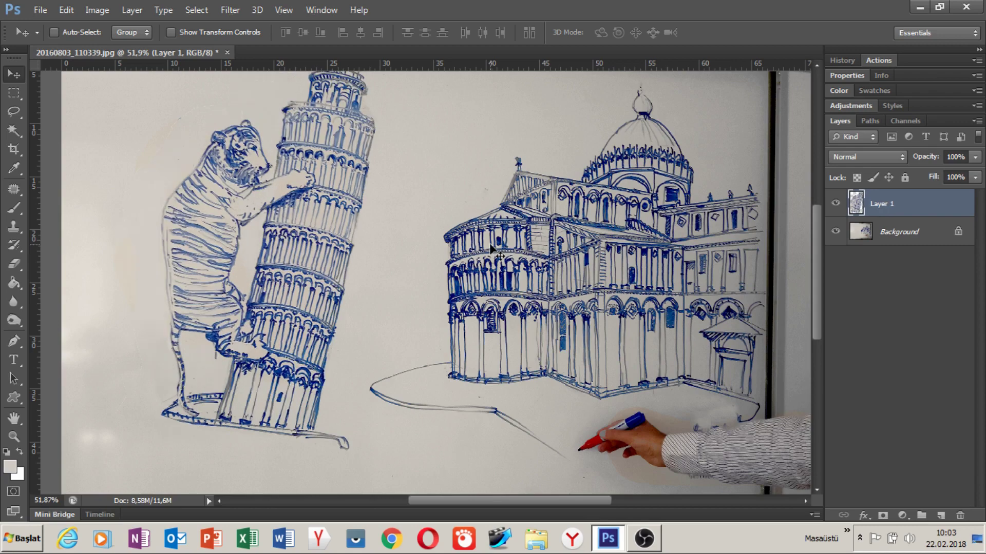
{"action": "key", "text": "ctrl+z"}
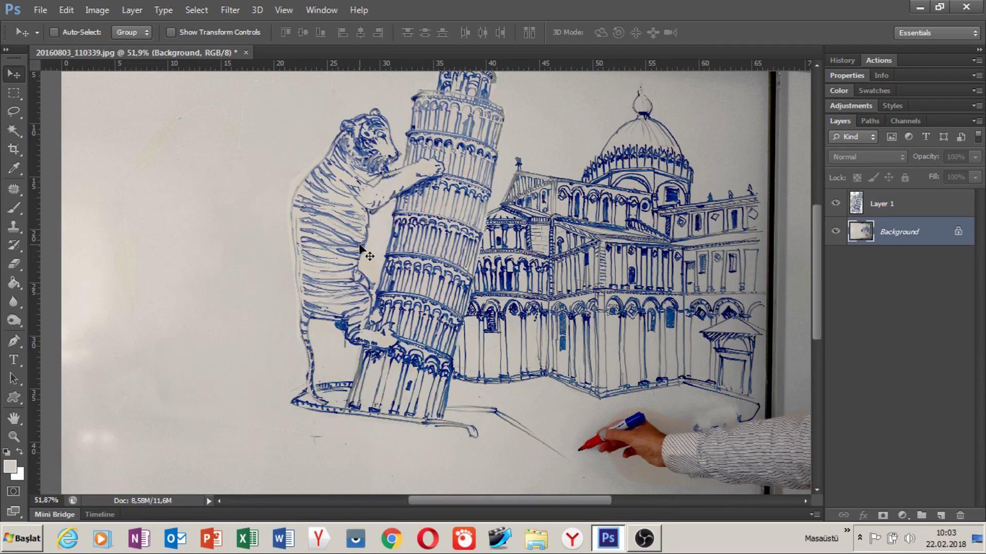
{"action": "key", "text": "ctrl+shift+z"}
{"action": "key", "text": "ctrl+shift+z"}
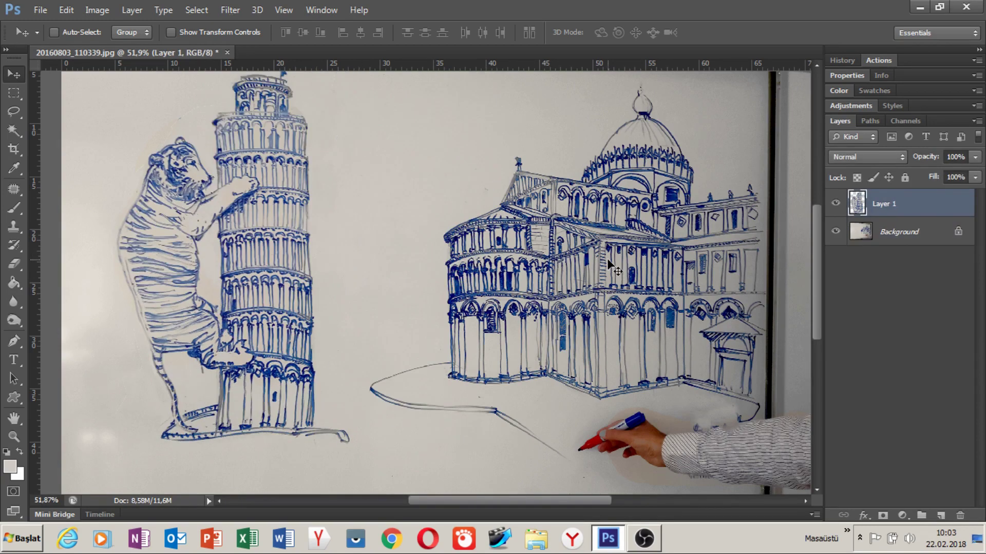
{"action": "key", "text": "ctrl+shift+z"}
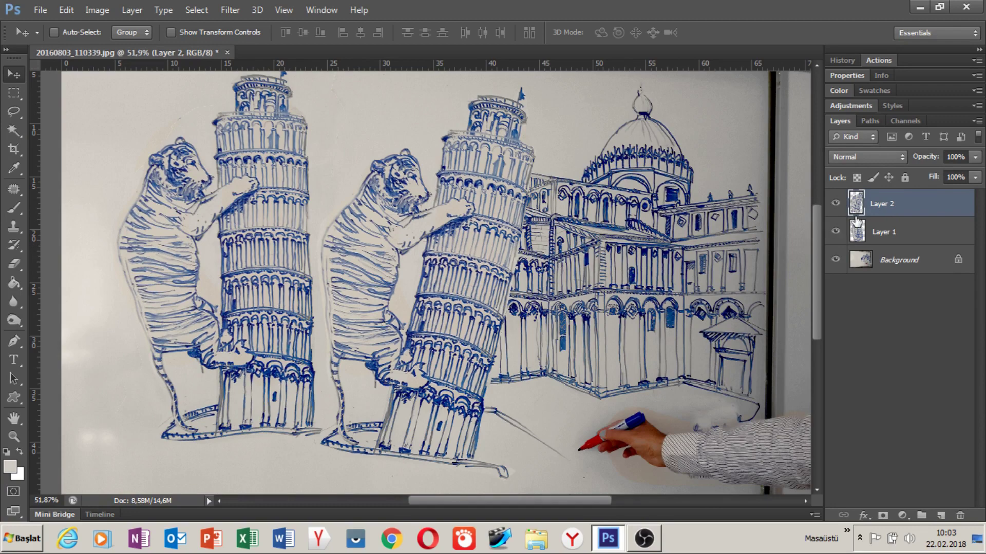
Step: Hide the Background layer, then rotate the Layer 2 copy about -17° and apply it
{"action": "left_click", "coordinate": [835, 260]}
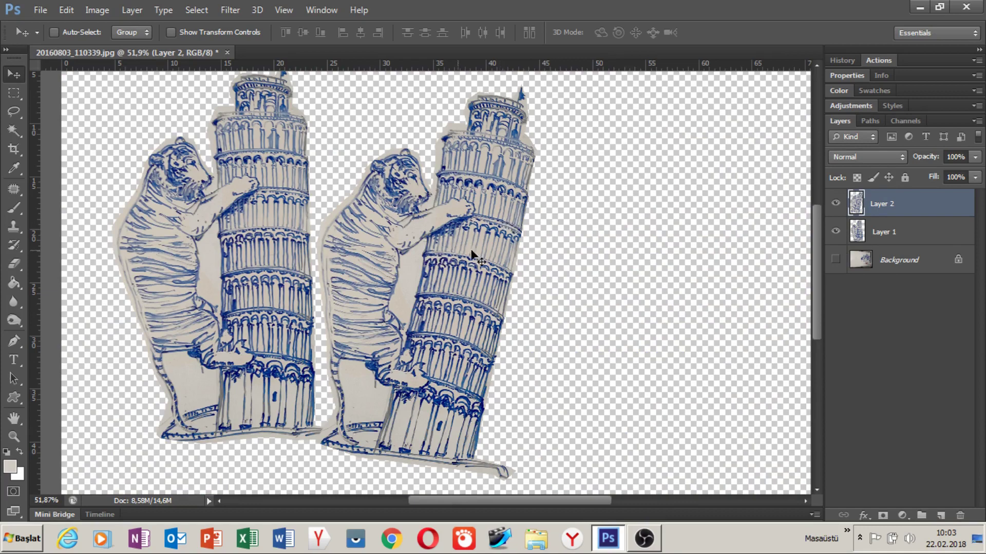
{"action": "key", "text": "ctrl+alt+z"}
{"action": "key", "text": "ctrl+alt+z"}
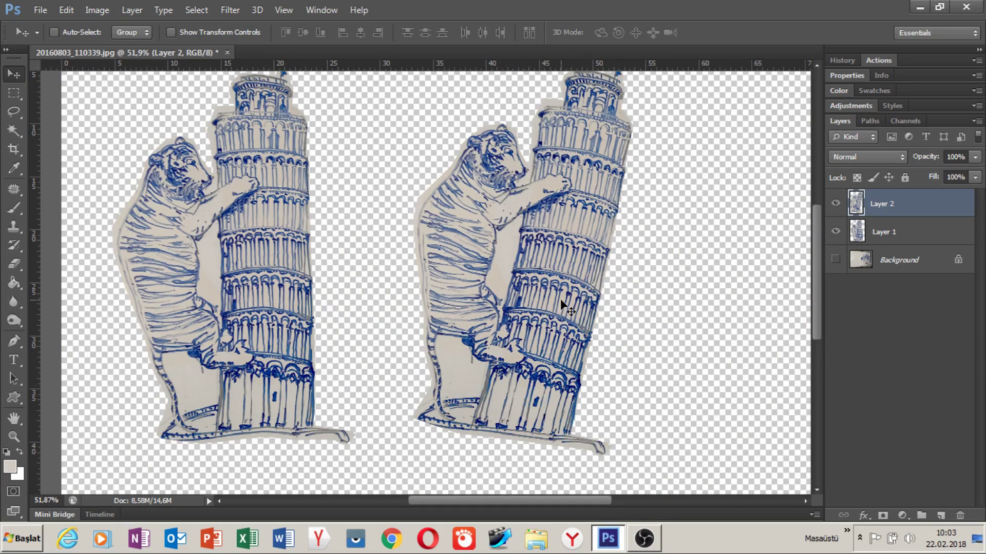
{"action": "key", "text": "ctrl+t"}
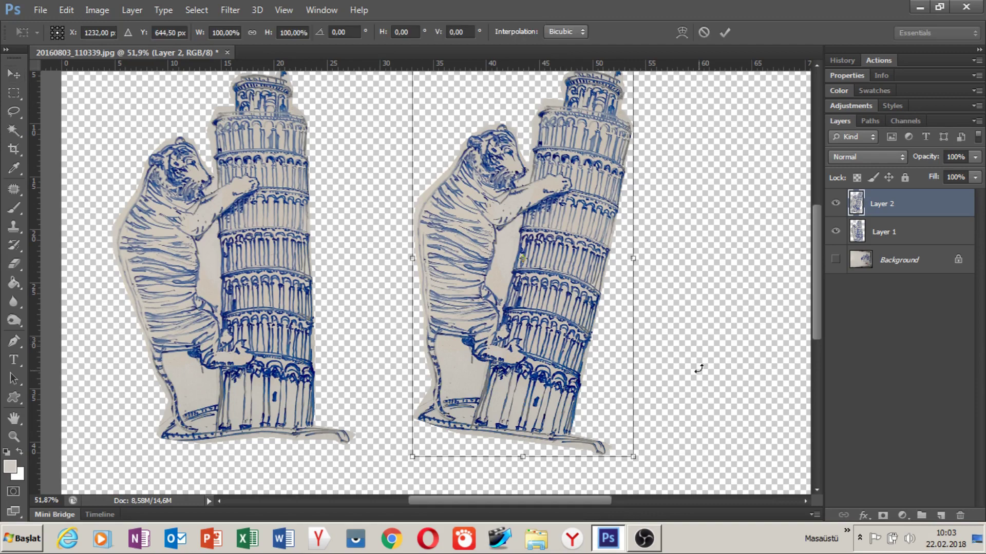
{"action": "left_click_drag", "start_coordinate": [716, 375], "coordinate": [724, 314]}
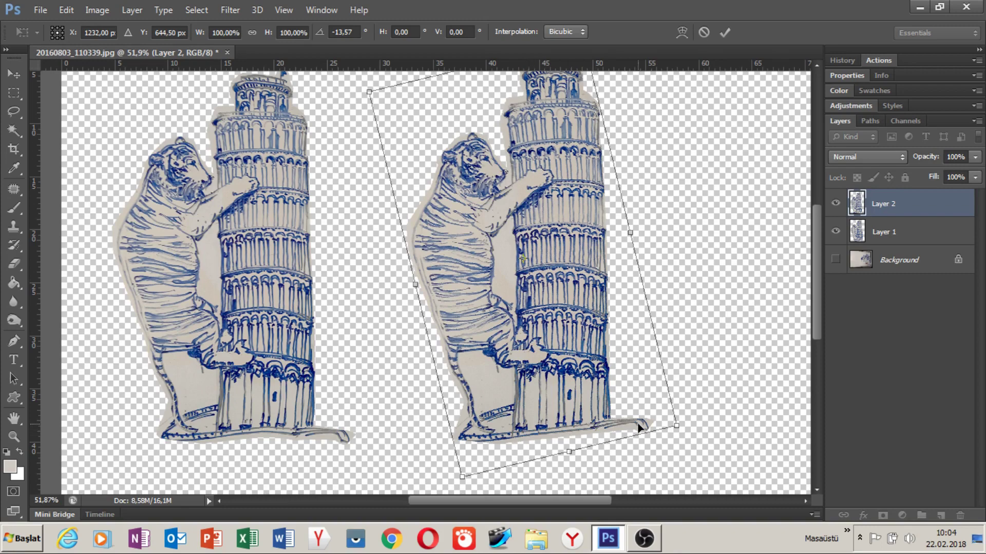
{"action": "left_click_drag", "start_coordinate": [641, 461], "coordinate": [653, 451]}
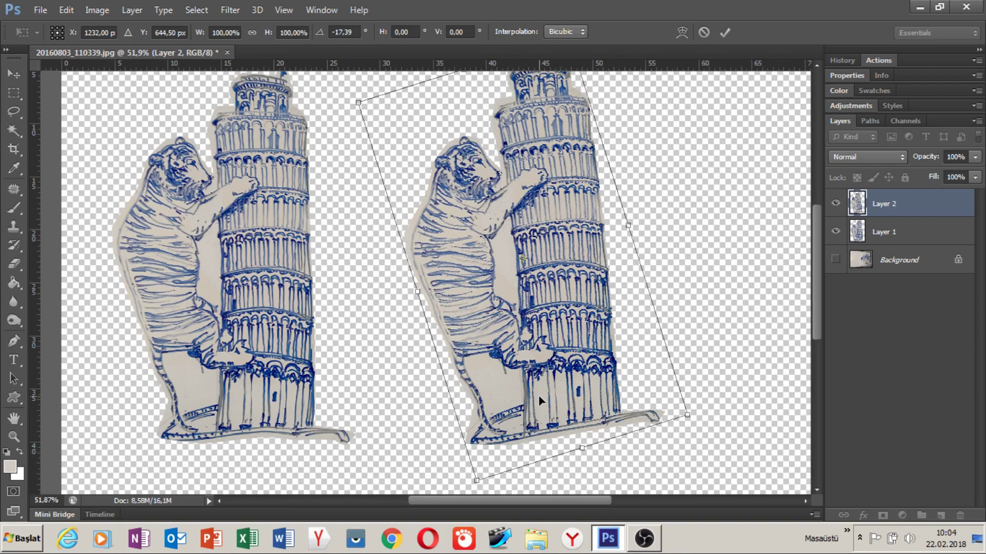
{"action": "left_click_drag", "start_coordinate": [539, 400], "coordinate": [527, 394]}
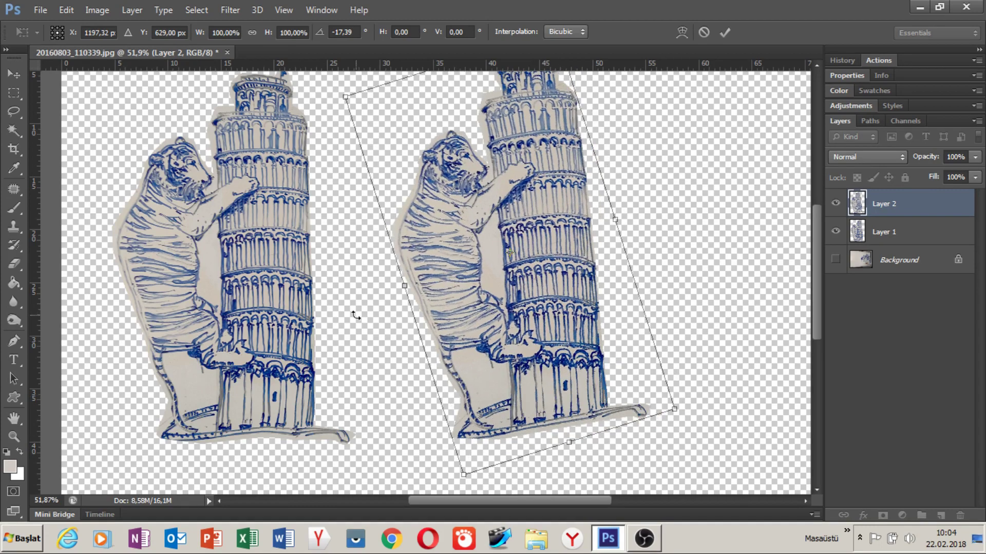
{"action": "key", "text": "Return"}
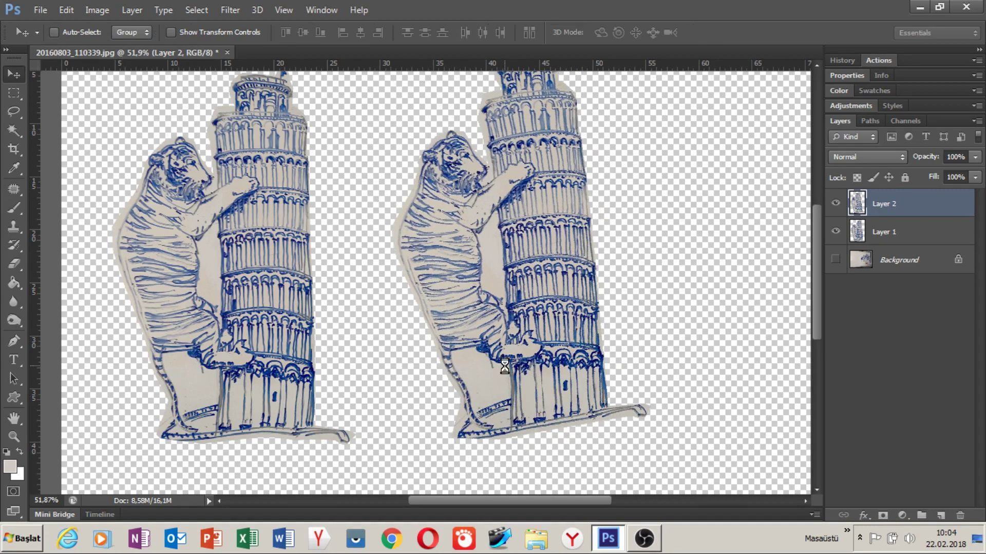